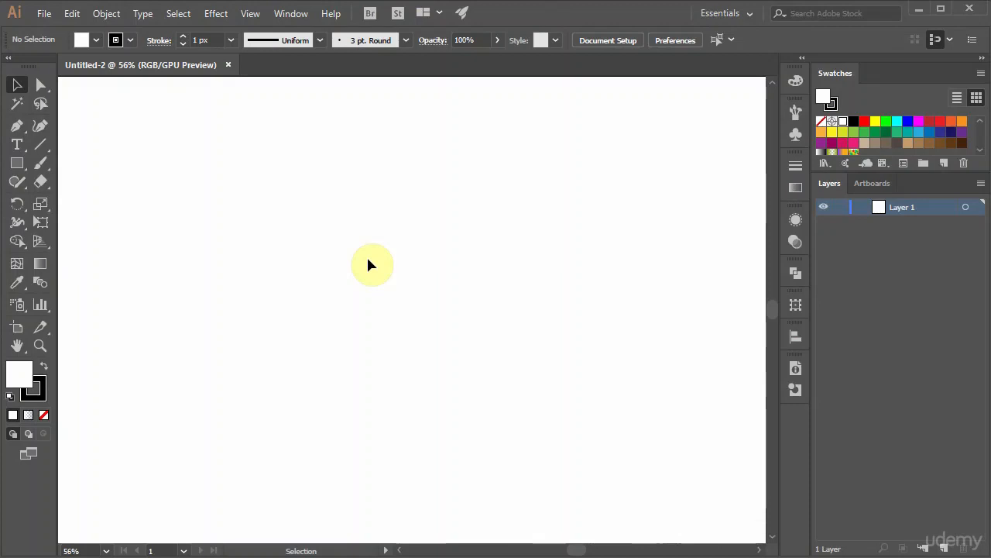
Draw a square with the Rectangle tool in the artboard's left half and fill it with red.
{"action": "left_click", "coordinate": [17, 163]}
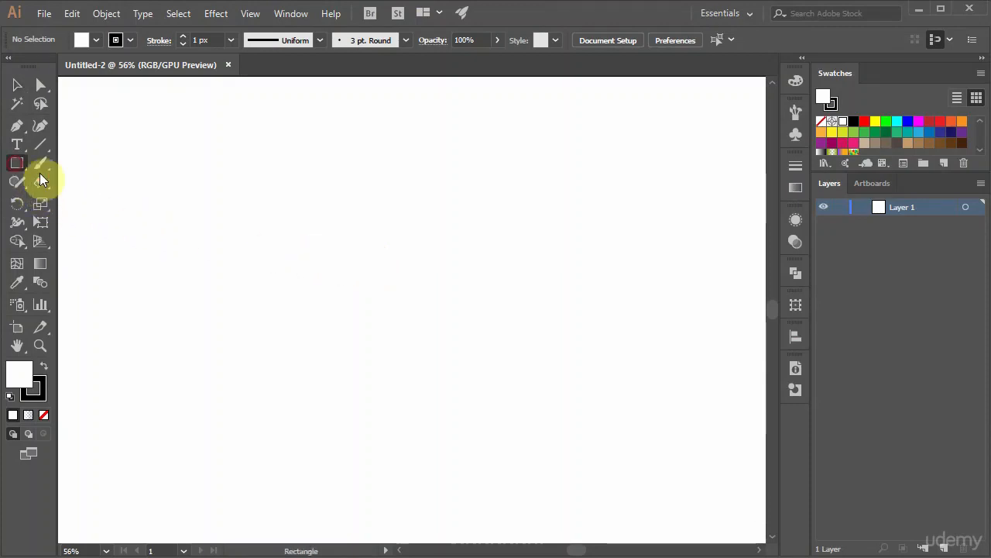
{"action": "left_click_drag", "start_coordinate": [201, 208], "coordinate": [334, 338]}
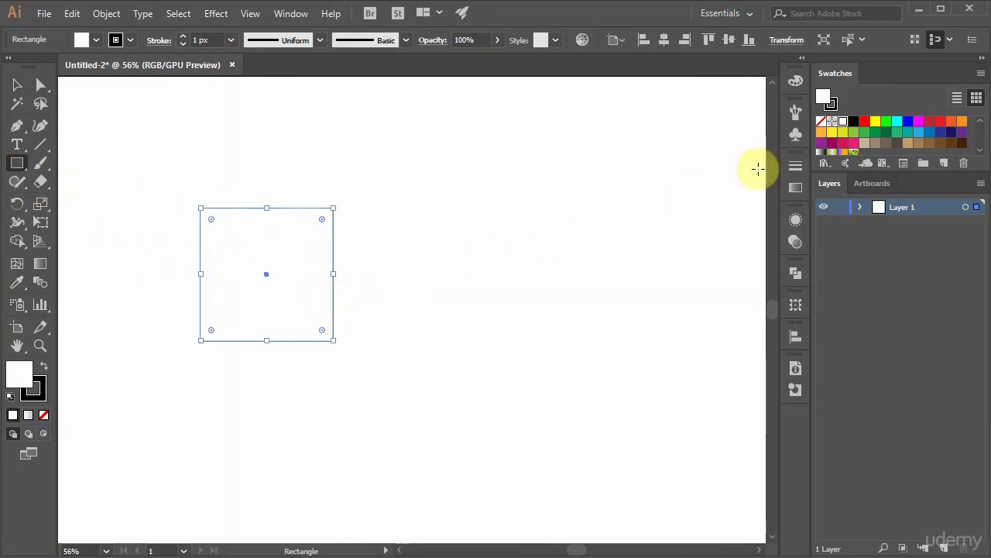
{"action": "left_click", "coordinate": [864, 122]}
Draw a circle with the Ellipse tool to the right of the red square and fill it with blue.
{"action": "left_click_drag", "start_coordinate": [19, 168], "coordinate": [52, 197]}
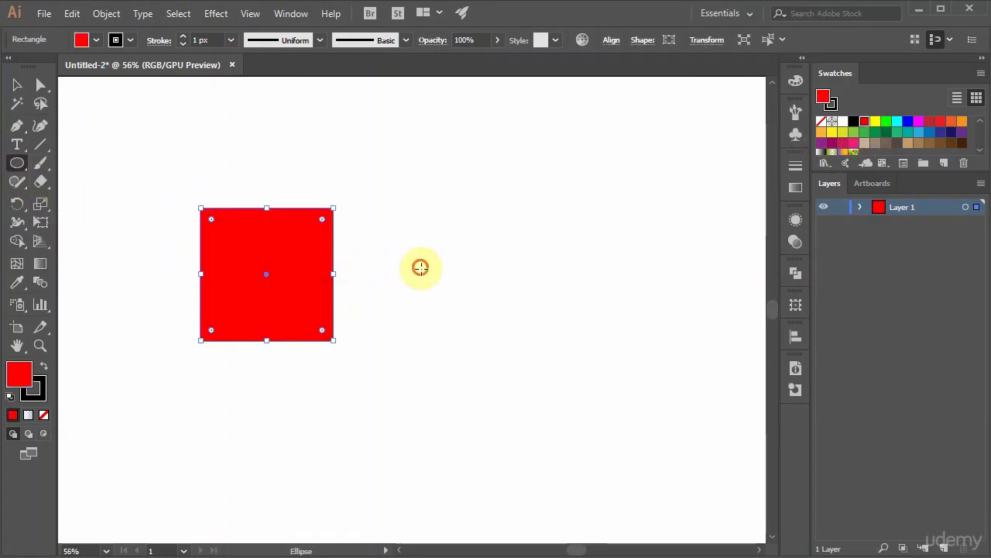
{"action": "left_click_drag", "start_coordinate": [421, 266], "coordinate": [520, 365]}
{"action": "left_click", "coordinate": [908, 122]}
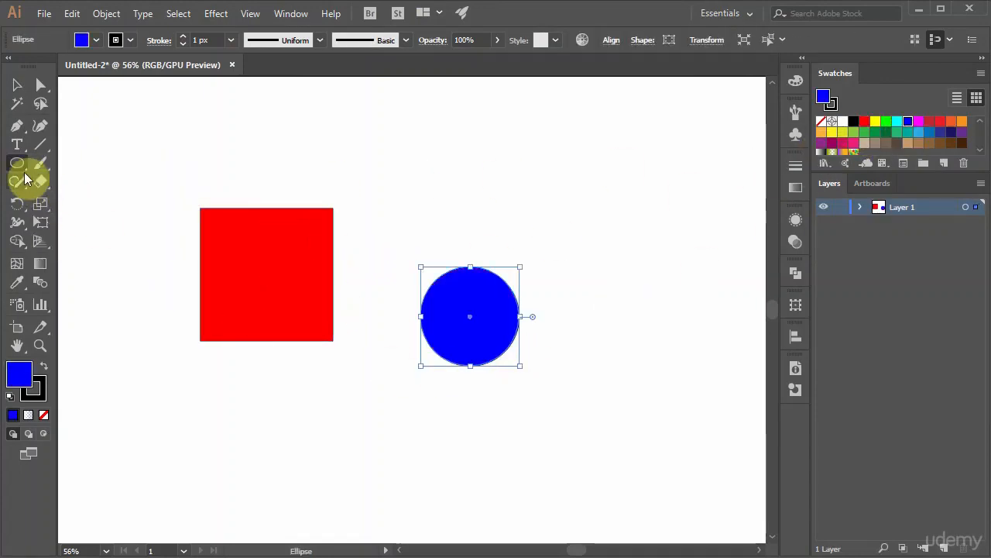
Draw a five-pointed star at the square's lower right corner, fill it with orange, and deselect it.
{"action": "left_click_drag", "start_coordinate": [19, 166], "coordinate": [67, 240]}
{"action": "left_click_drag", "start_coordinate": [328, 399], "coordinate": [378, 447]}
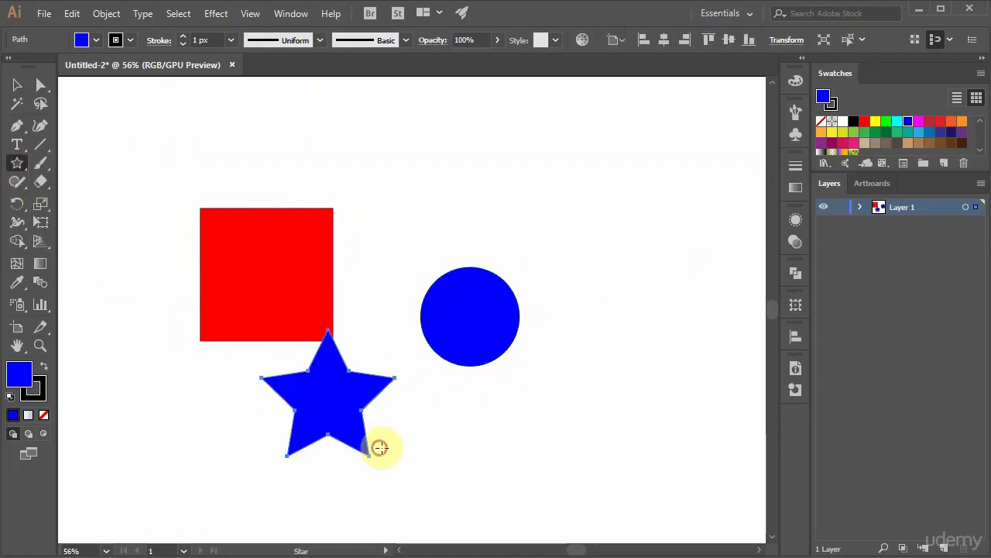
{"action": "left_click", "coordinate": [964, 126]}
{"action": "left_click", "coordinate": [17, 84]}
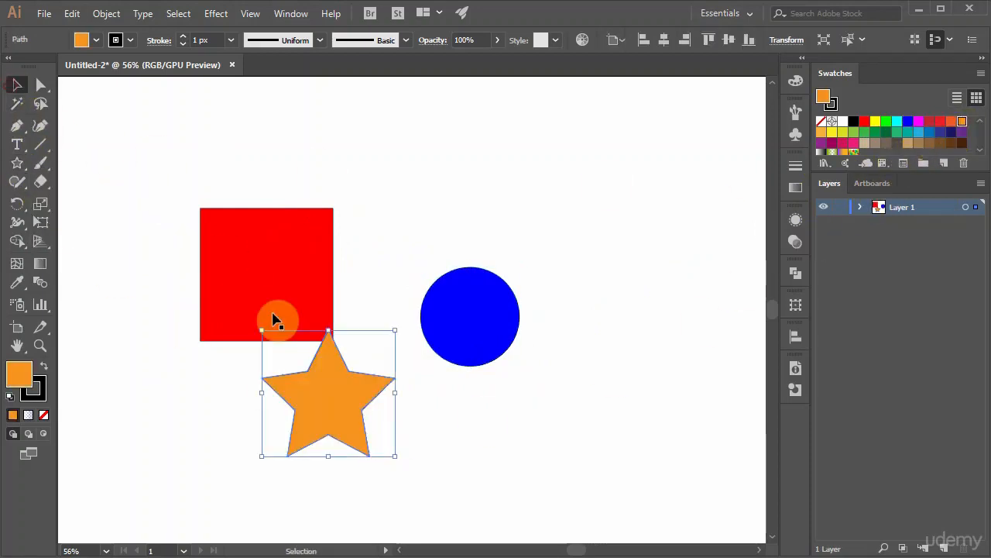
{"action": "left_click", "coordinate": [410, 432]}
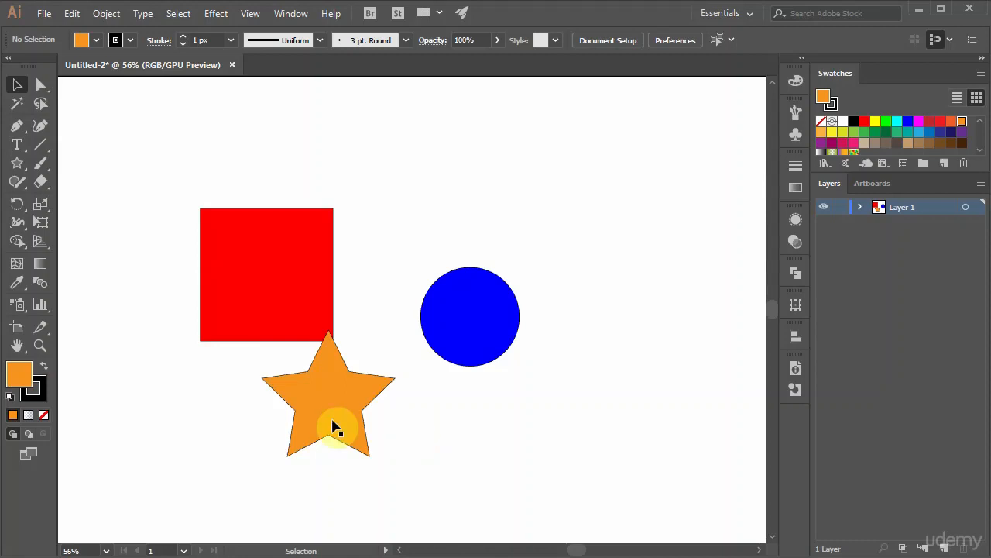
Move the orange star up over the square's lower right corner and the blue circle left so all three shapes overlap.
{"action": "left_click_drag", "start_coordinate": [336, 427], "coordinate": [330, 378]}
{"action": "left_click", "coordinate": [423, 359]}
{"action": "left_click", "coordinate": [433, 400]}
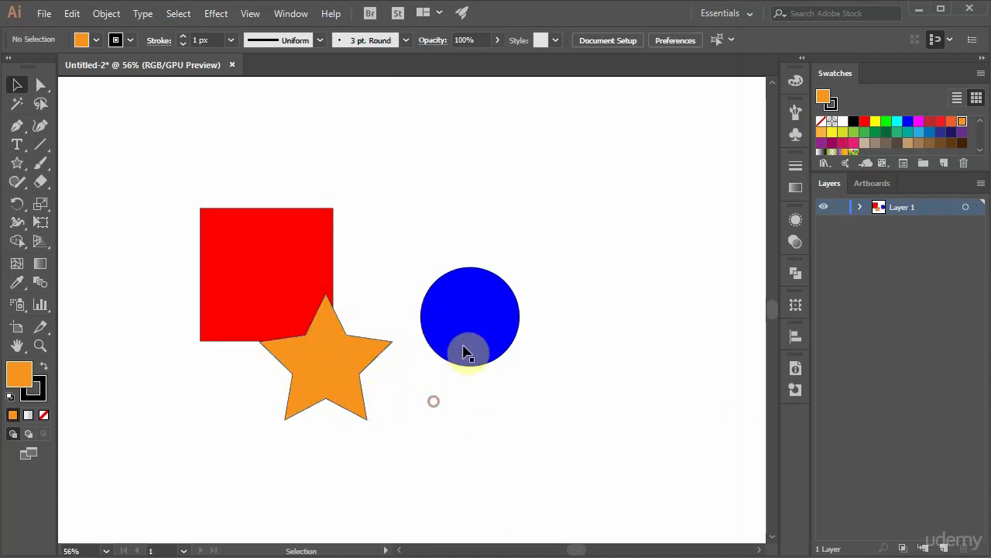
{"action": "left_click_drag", "start_coordinate": [465, 353], "coordinate": [331, 345]}
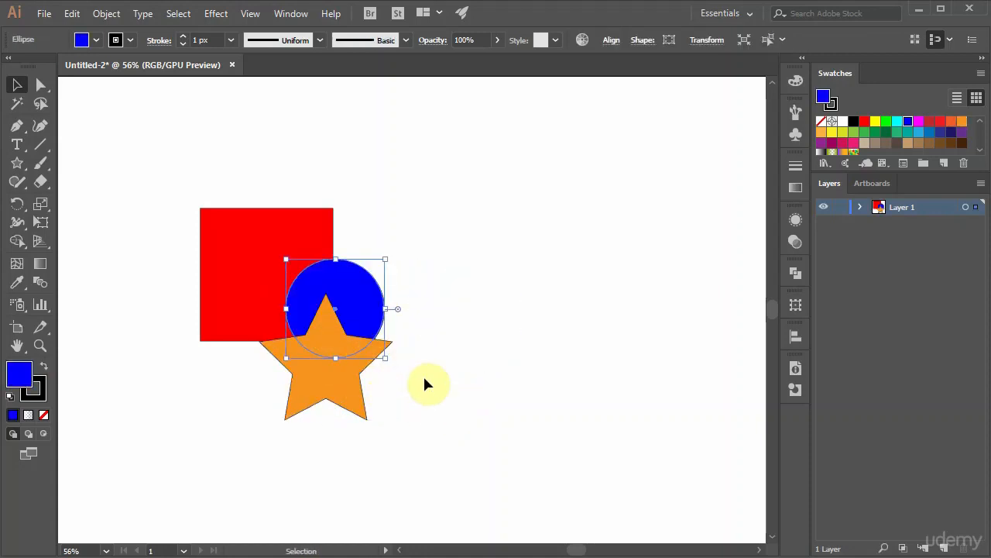
{"action": "left_click", "coordinate": [425, 383]}
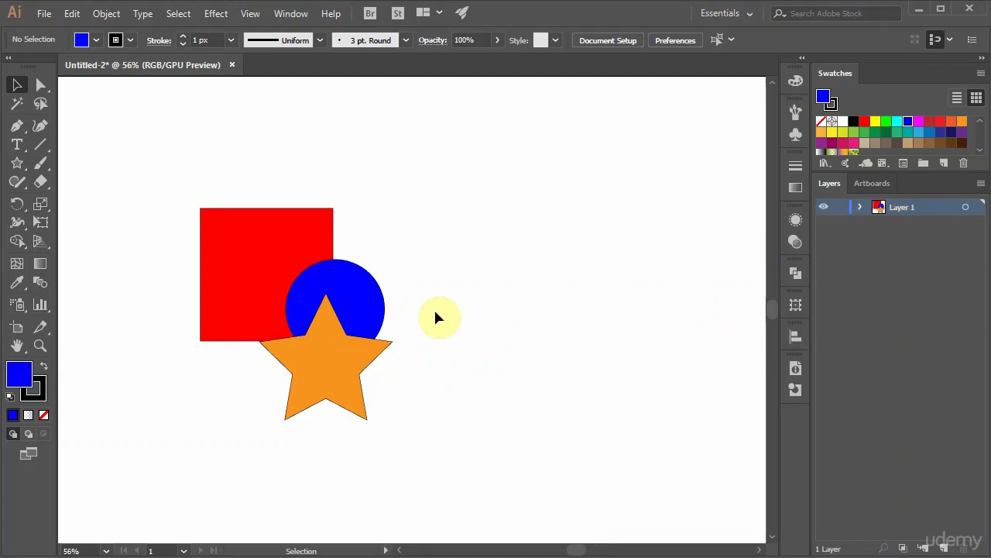
Bring the red square to the front of the stacking order and undo the change.
{"action": "left_click", "coordinate": [358, 292]}
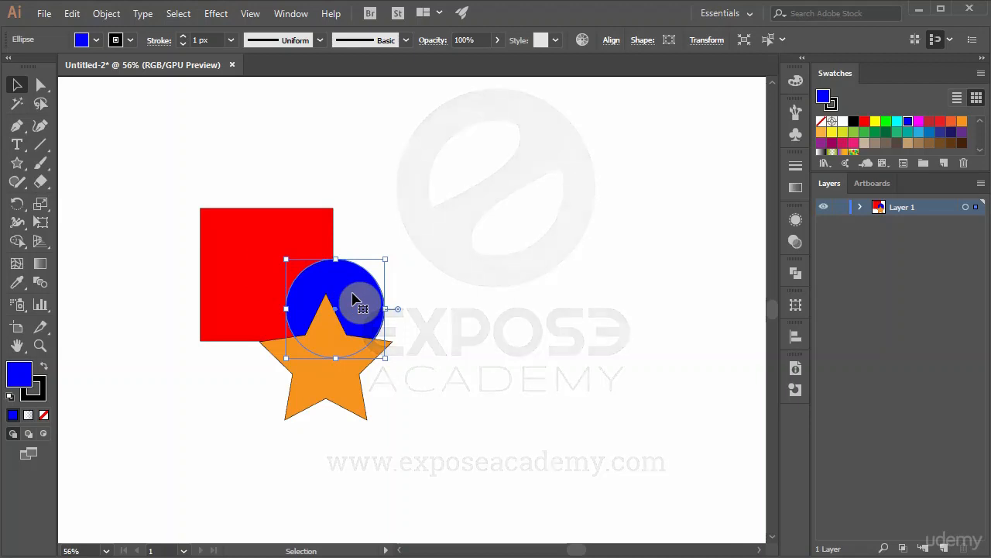
{"action": "left_click", "coordinate": [263, 285]}
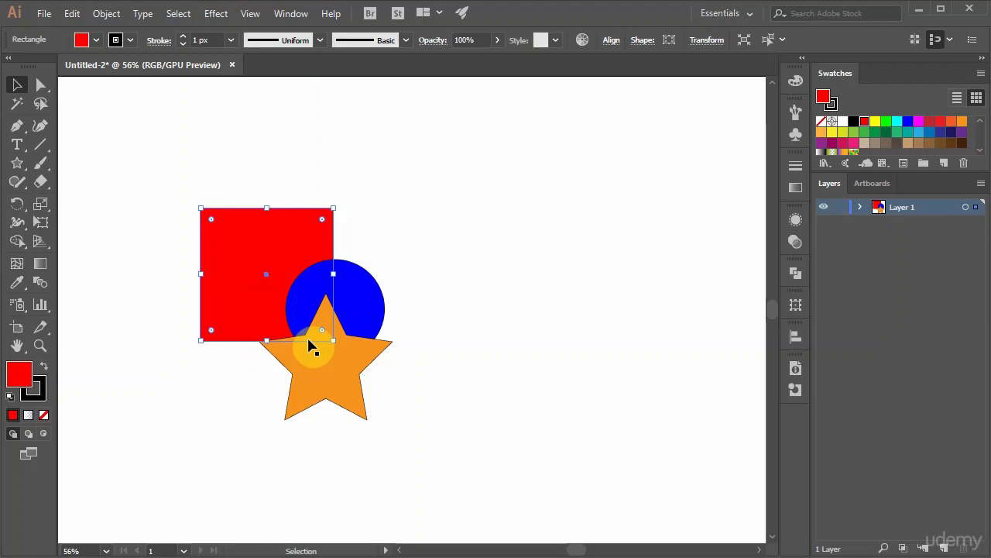
{"action": "left_click", "coordinate": [109, 14]}
{"action": "mouse_move", "coordinate": [264, 48]}
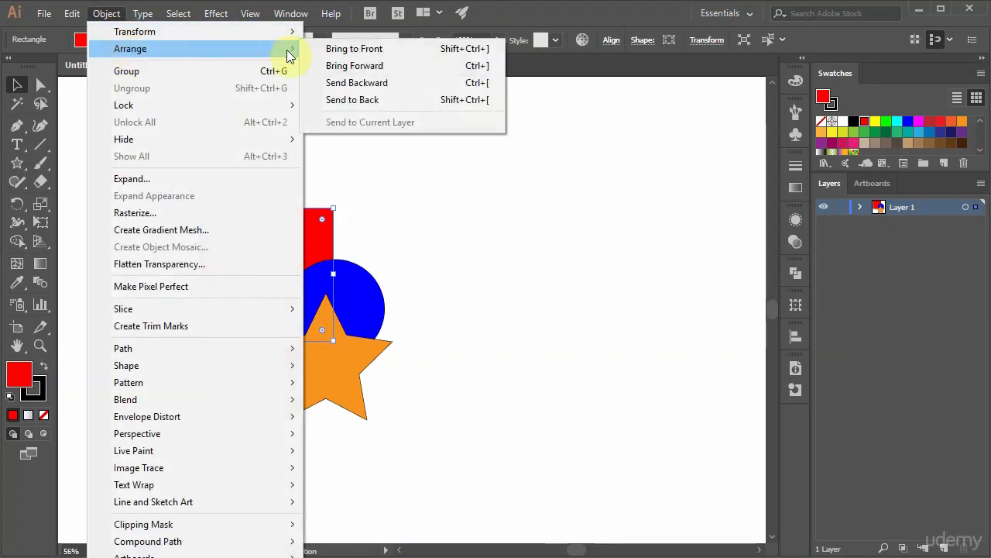
{"action": "left_click", "coordinate": [345, 52]}
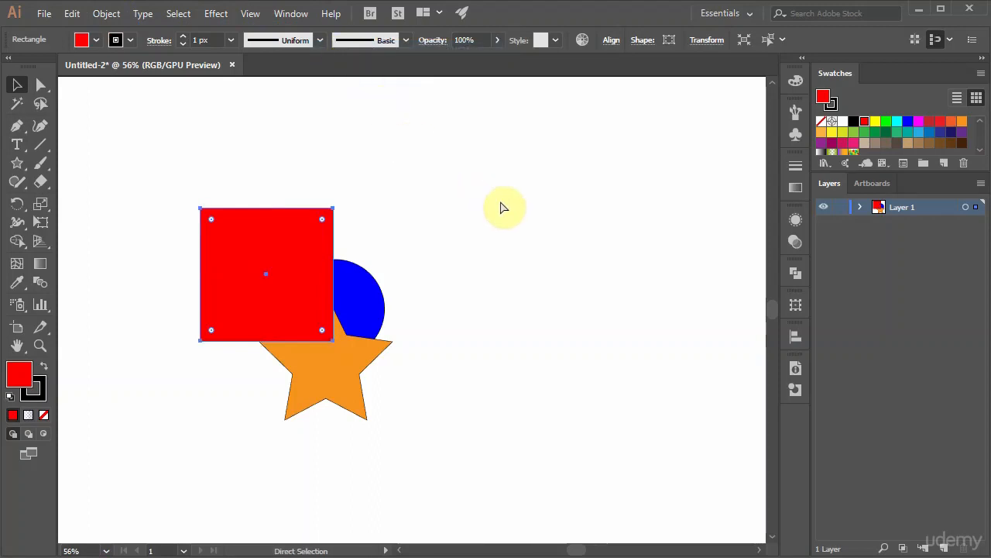
{"action": "key", "text": "ctrl+z"}
Bring the selected red square to the front, above the circle and the star.
{"action": "right_click", "coordinate": [511, 166]}
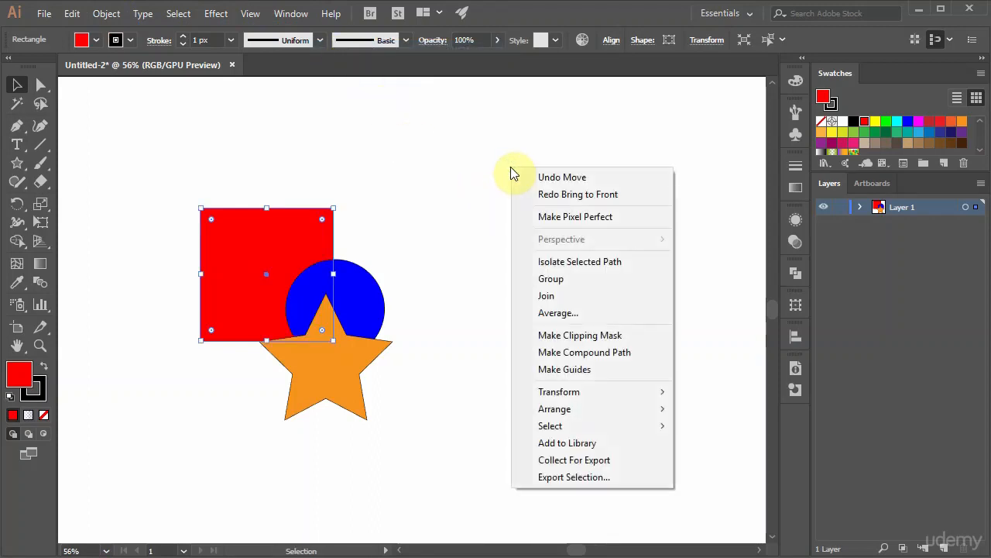
{"action": "mouse_move", "coordinate": [534, 409]}
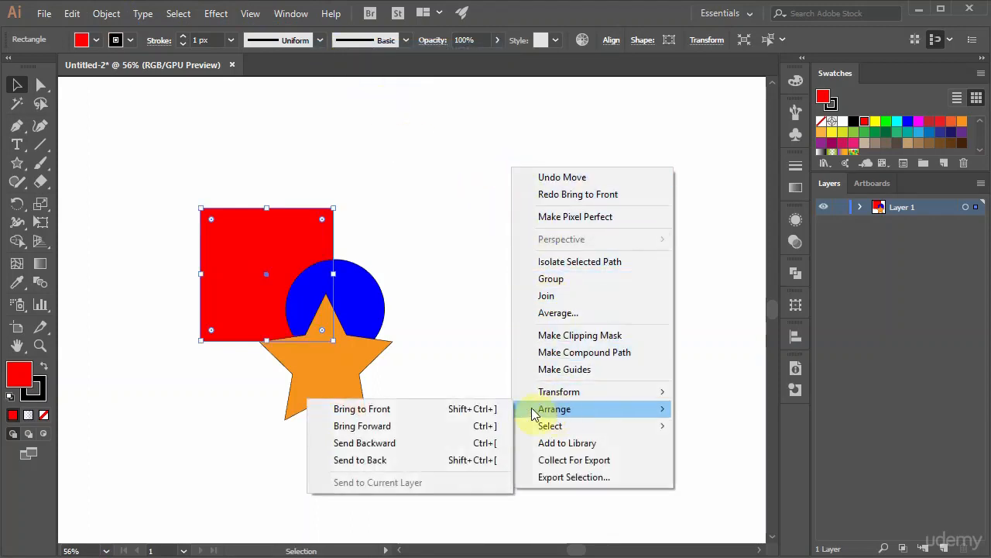
{"action": "left_click", "coordinate": [421, 409]}
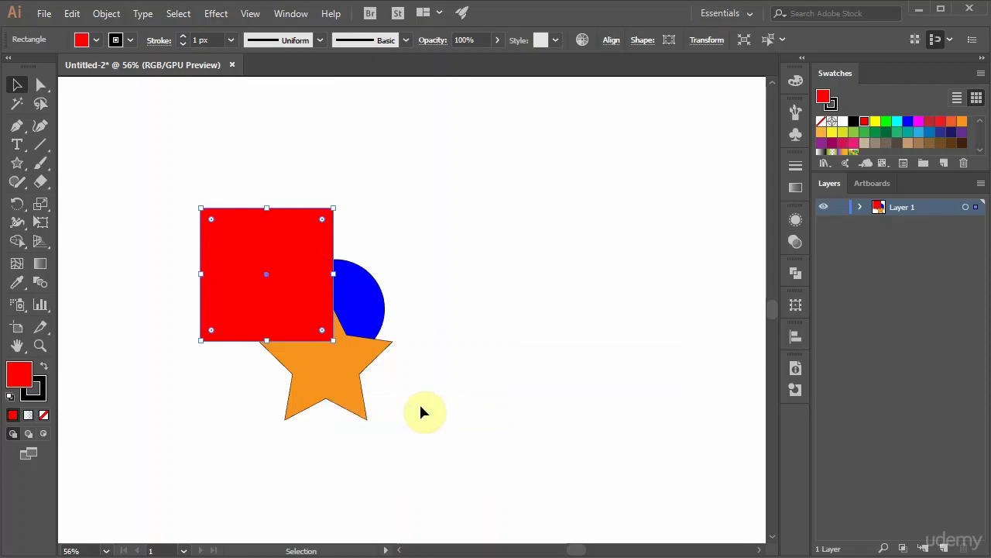
Send the red square to the back, behind the circle and the star.
{"action": "right_click", "coordinate": [529, 128]}
{"action": "mouse_move", "coordinate": [565, 371]}
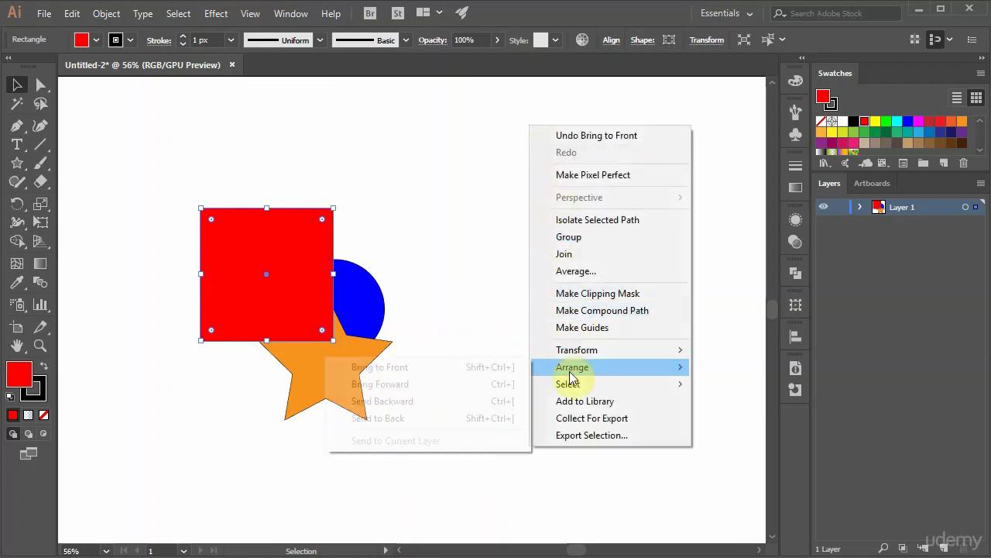
{"action": "left_click", "coordinate": [382, 419]}
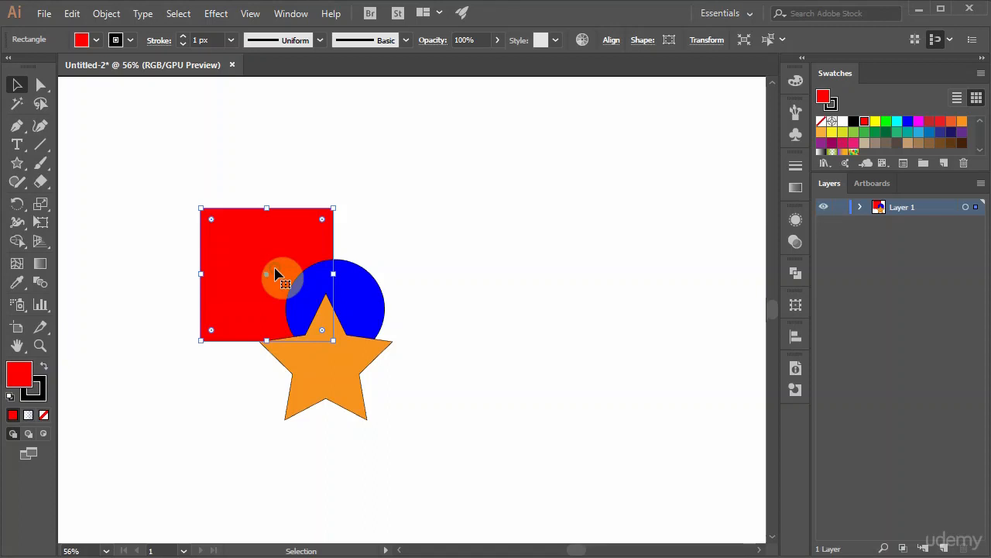
Bring the red square forward one level, between the blue circle and the orange star.
{"action": "right_click", "coordinate": [486, 106]}
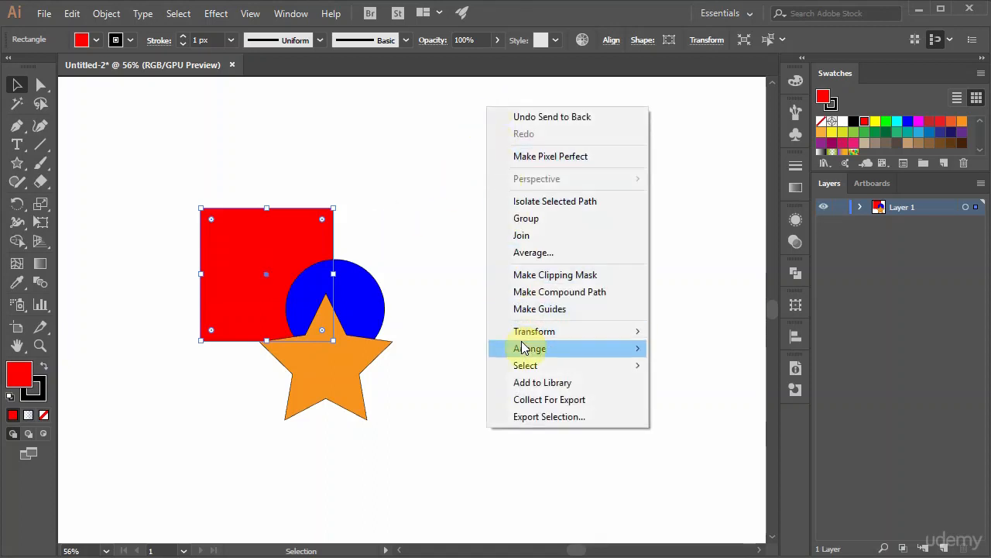
{"action": "mouse_move", "coordinate": [521, 343]}
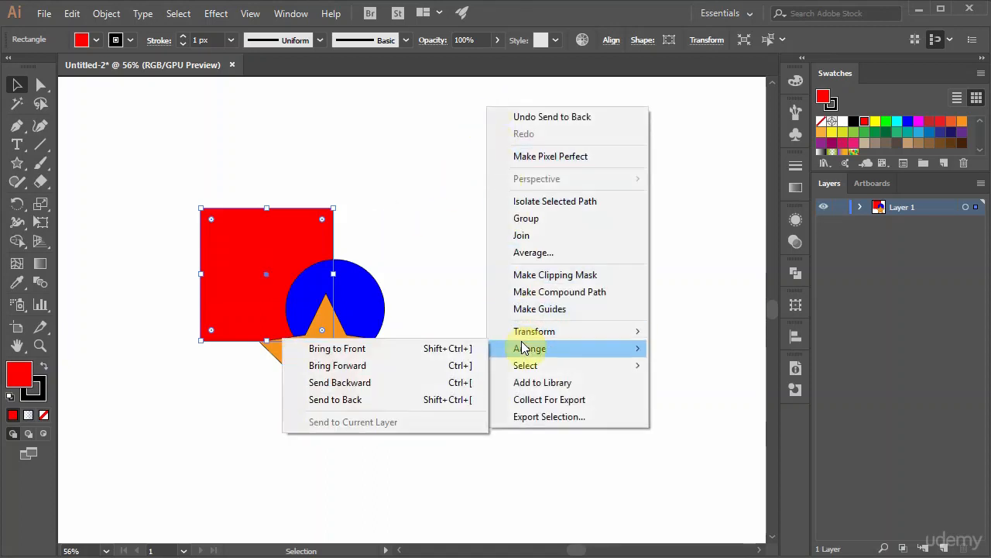
{"action": "left_click", "coordinate": [361, 373]}
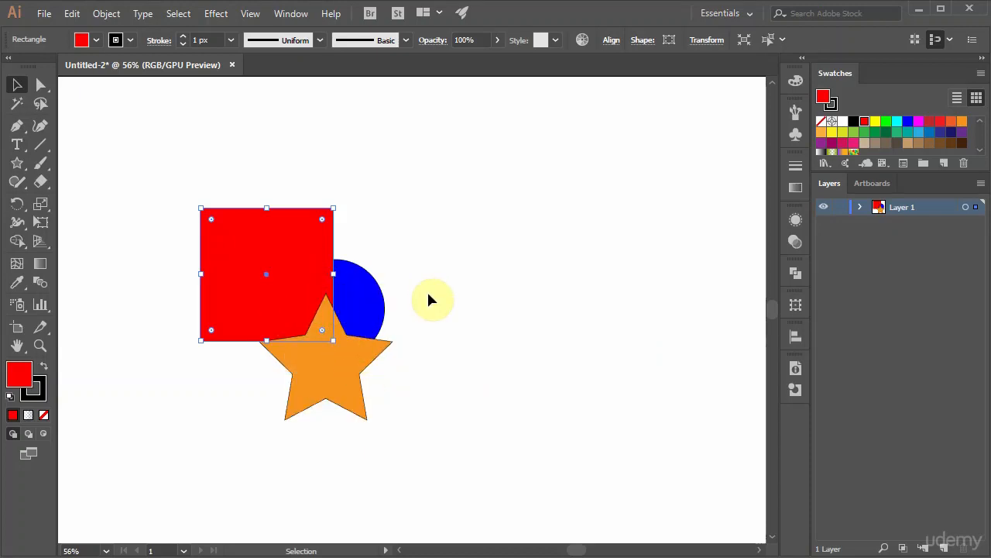
{"action": "right_click", "coordinate": [547, 120]}
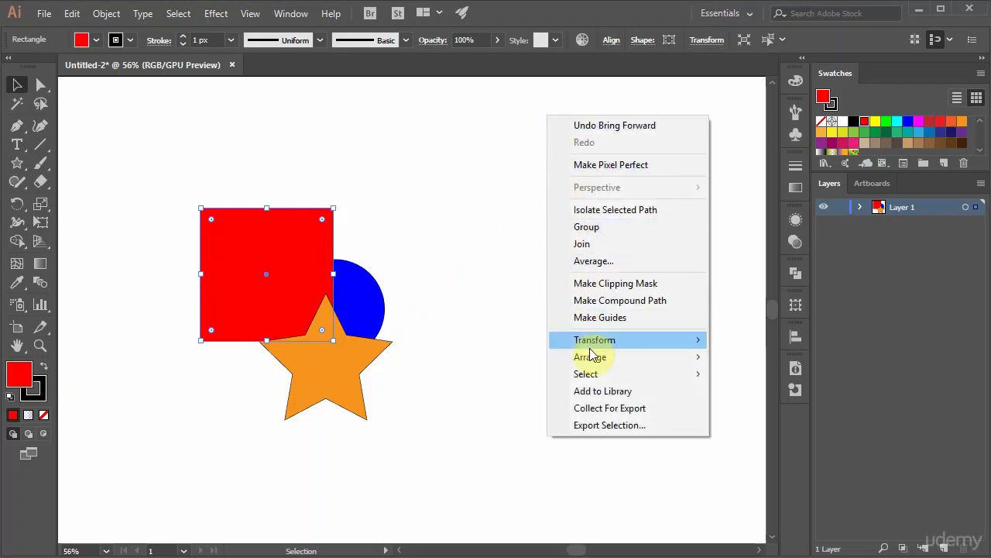
{"action": "mouse_move", "coordinate": [591, 358]}
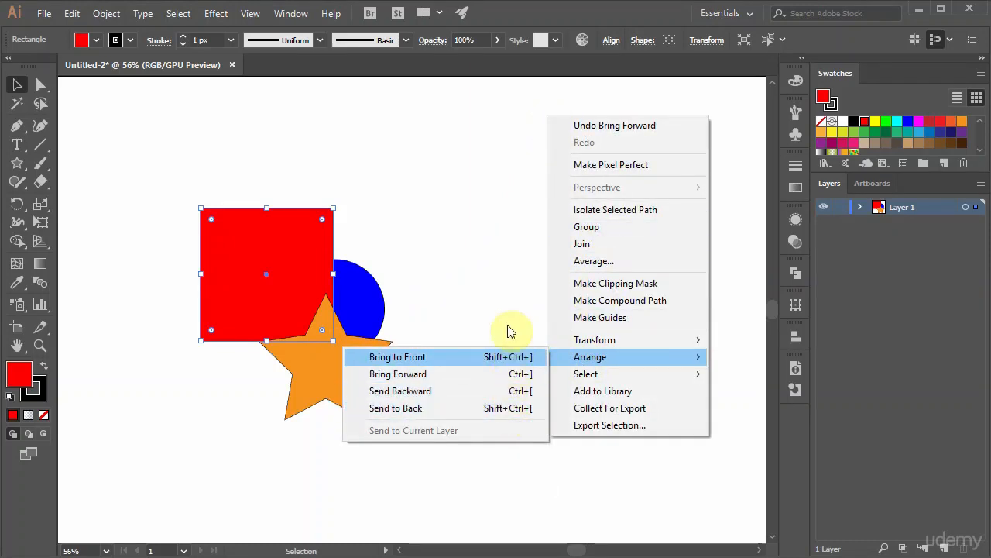
{"action": "key", "text": "Escape"}
{"action": "key", "text": "Escape"}
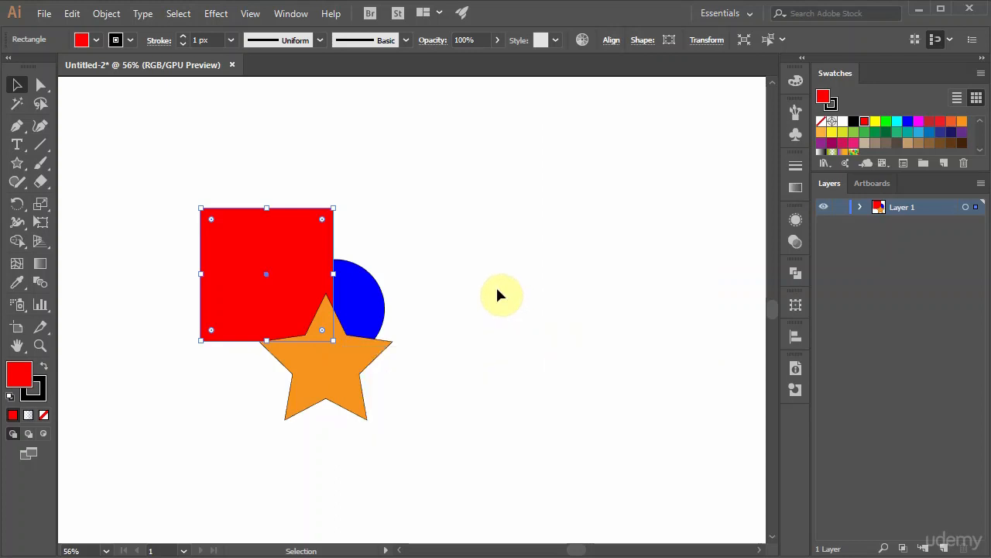
Shift the red square forward and backward one level at a time through the stacking order, and send it to the back.
{"action": "key", "text": "a"}
{"action": "key", "text": "ctrl+bracketright"}
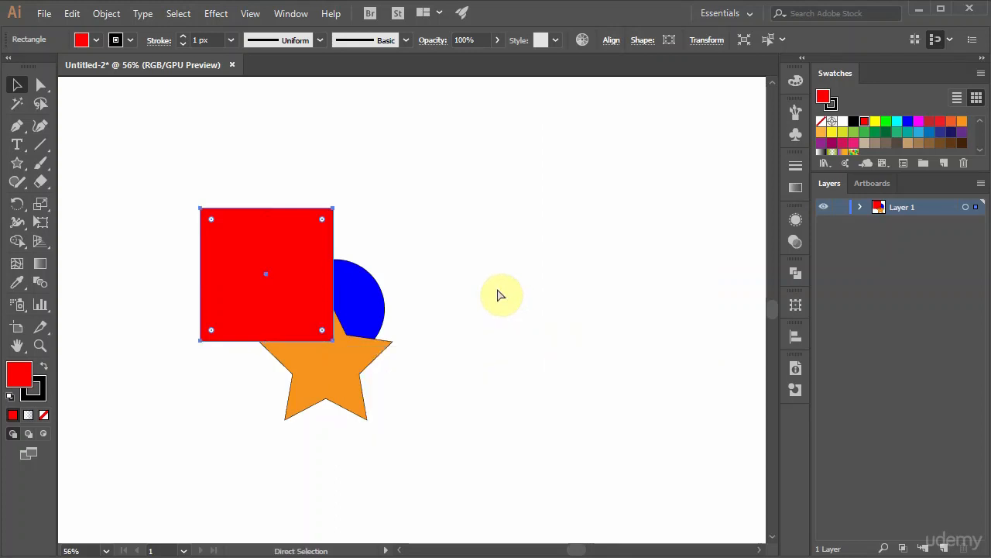
{"action": "key", "text": "ctrl+bracketleft"}
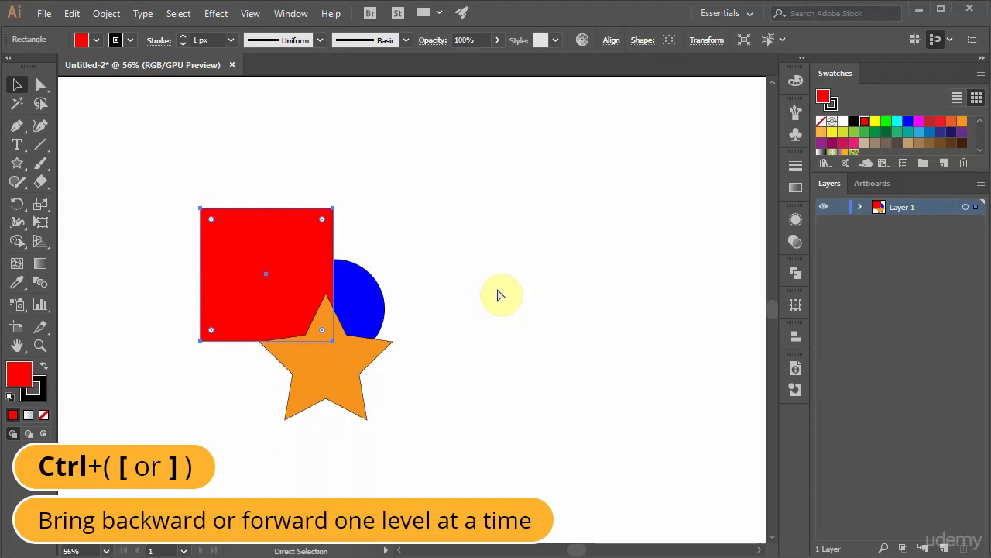
{"action": "key", "text": "ctrl+bracketleft"}
{"action": "key", "text": "ctrl+bracketright"}
{"action": "key", "text": "ctrl+bracketright"}
{"action": "key", "text": "ctrl+bracketleft"}
{"action": "key", "text": "ctrl+bracketleft"}
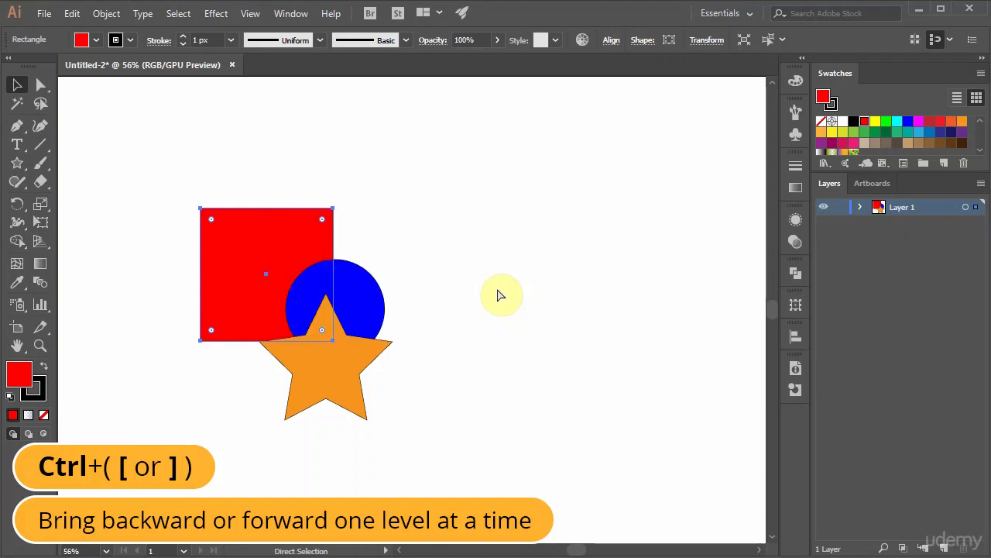
{"action": "key", "text": "ctrl+bracketright"}
{"action": "key", "text": "ctrl+bracketright"}
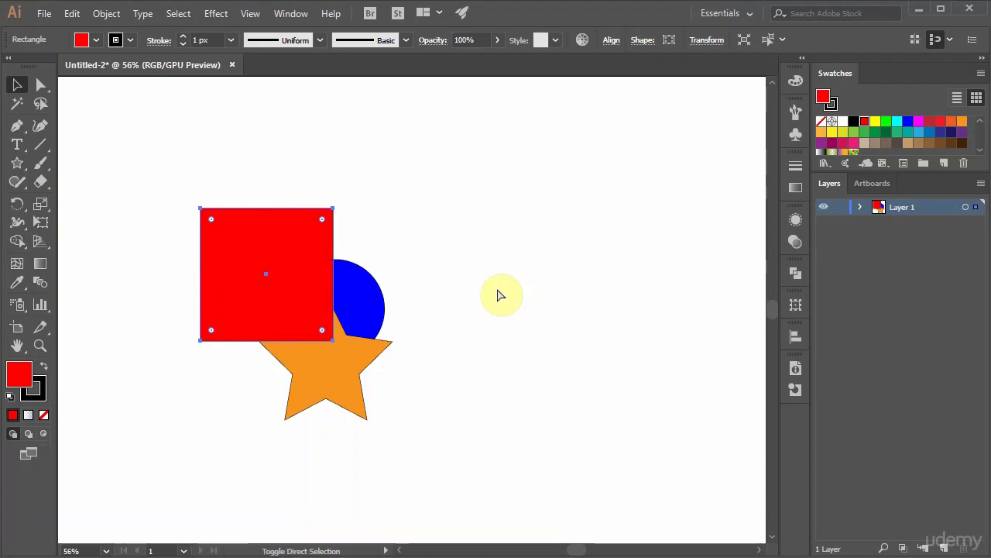
{"action": "key", "text": "ctrl+shift+bracketleft"}
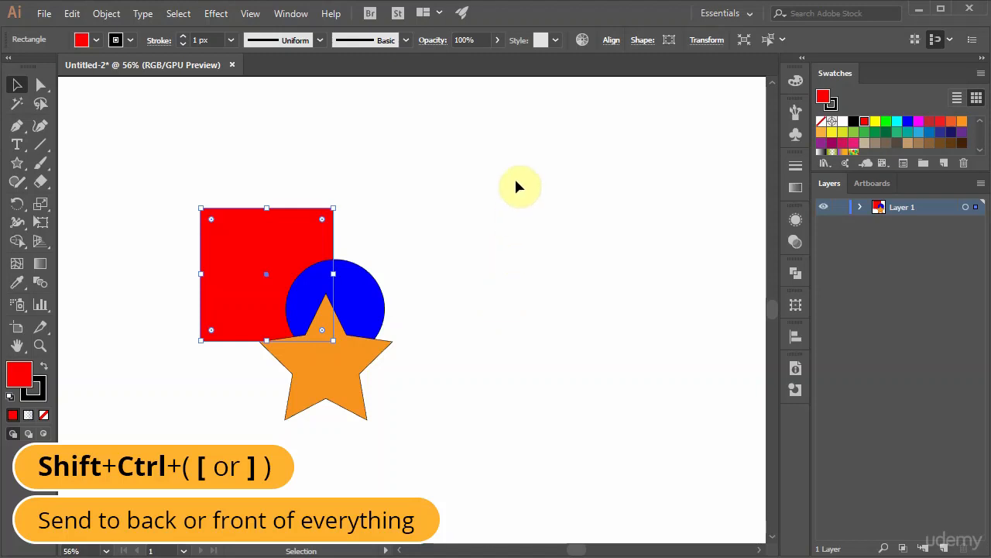
{"action": "right_click", "coordinate": [523, 130]}
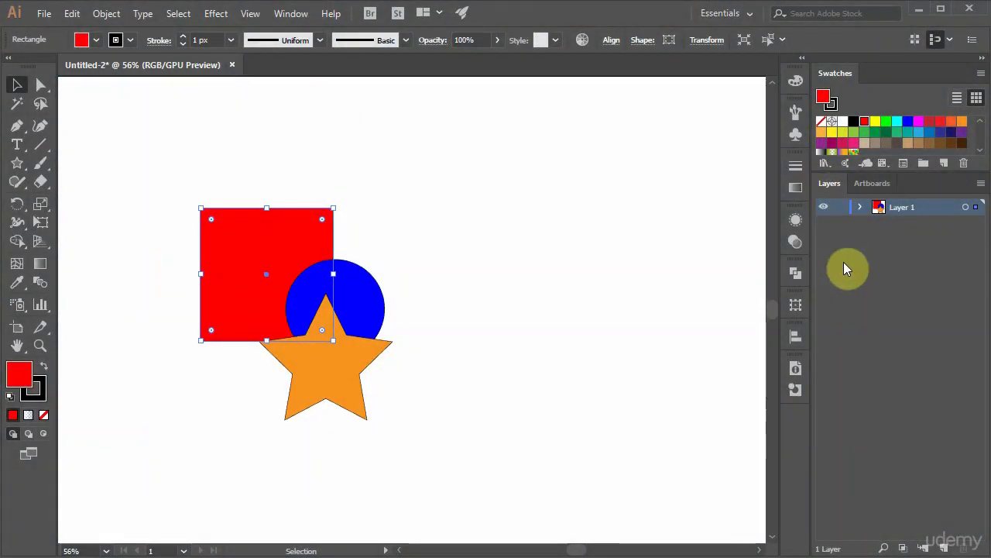
{"action": "left_click", "coordinate": [289, 14]}
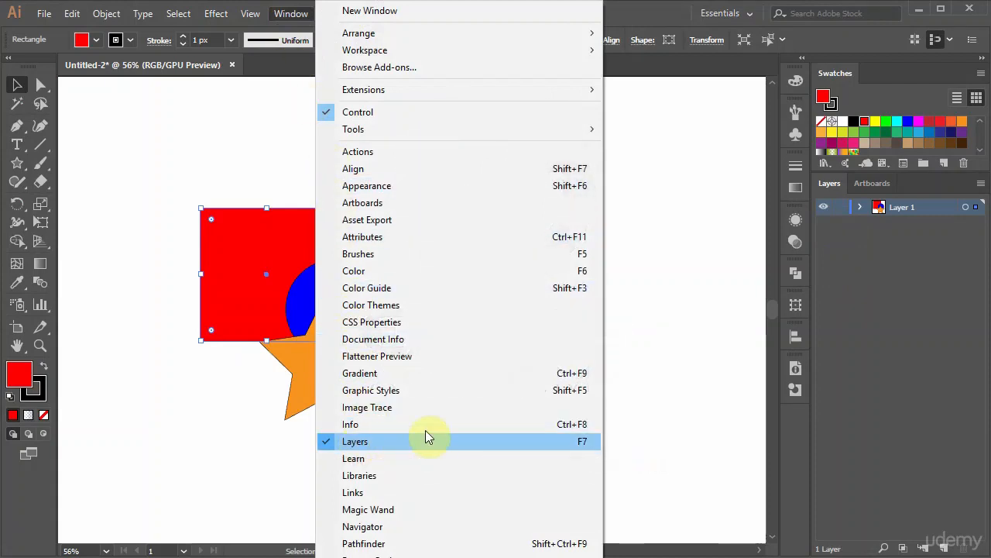
{"action": "left_click", "coordinate": [698, 363]}
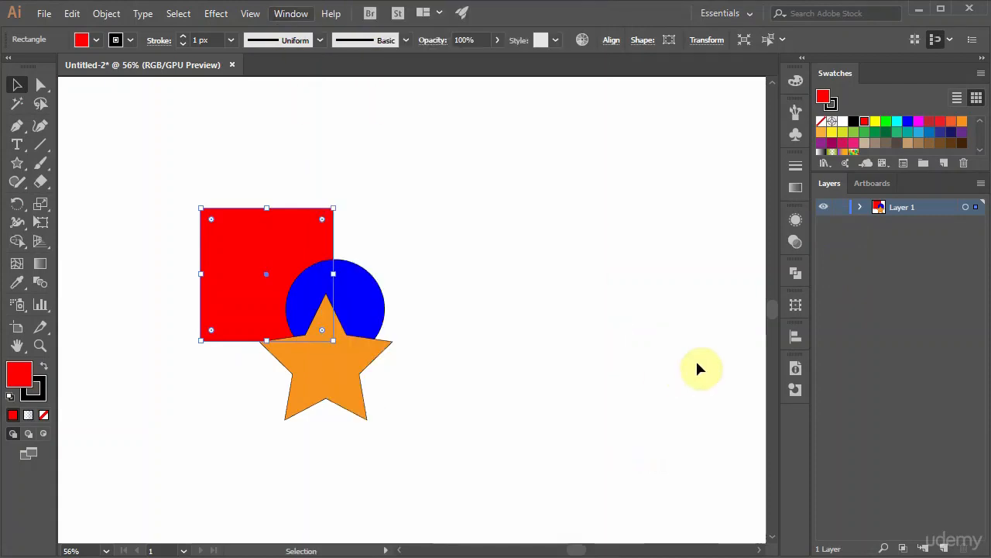
Expand Layer 1 to list its objects and highlight the blue ellipse's entry.
{"action": "left_click", "coordinate": [861, 208]}
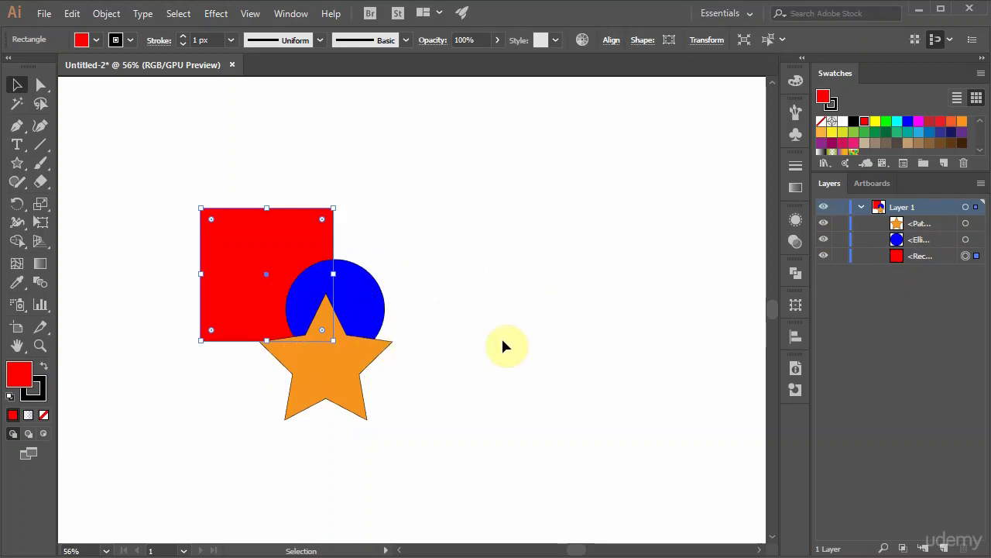
{"action": "left_click", "coordinate": [919, 241]}
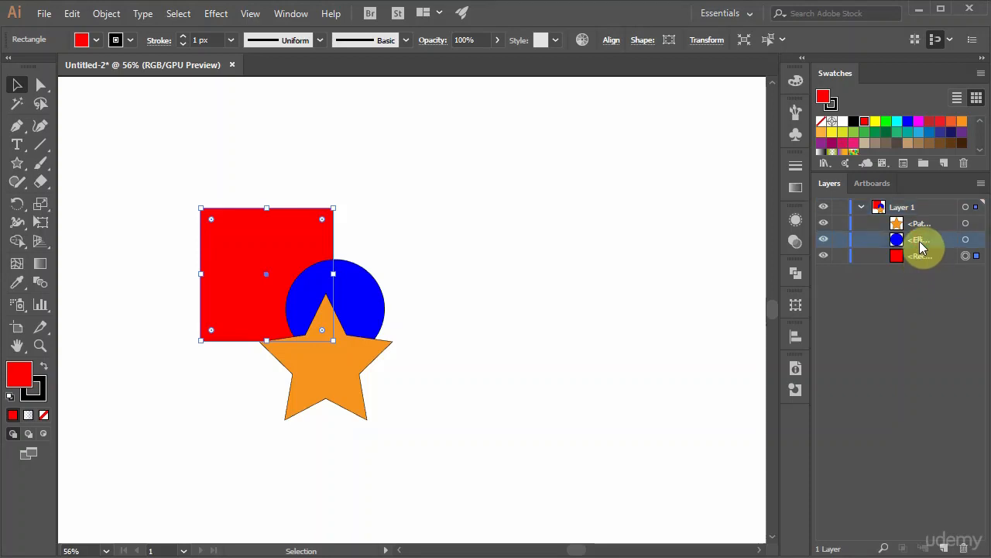
Move the blue ellipse above the star in Layer 1's object list, and add a new layer.
{"action": "left_click_drag", "start_coordinate": [919, 241], "coordinate": [922, 222]}
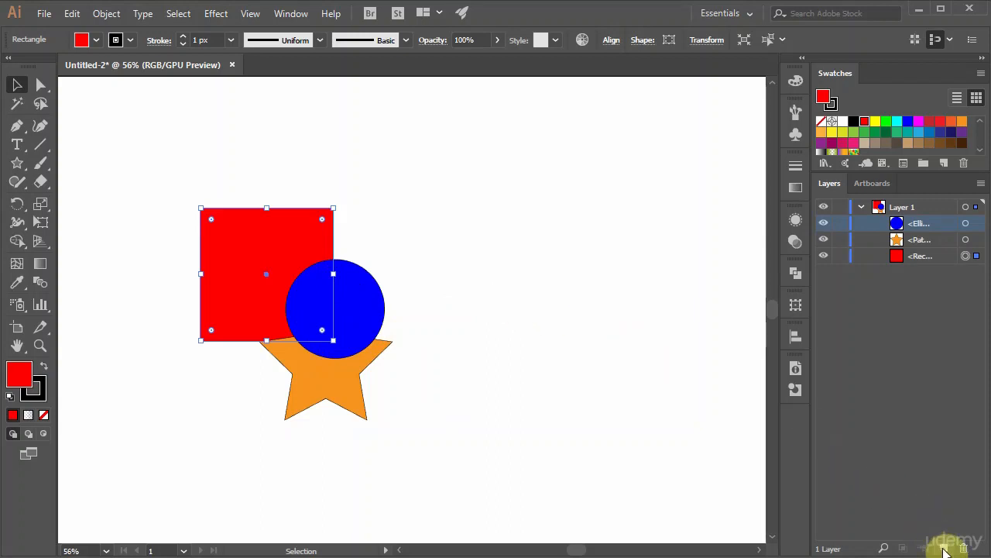
{"action": "left_click", "coordinate": [944, 549]}
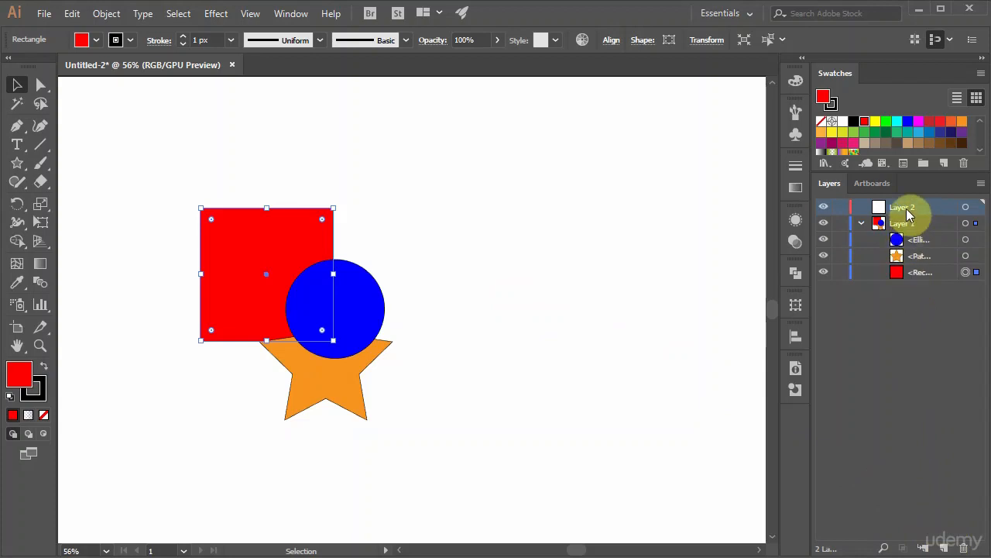
Draw a wide rectangle on Layer 2, beside the overlapping shapes, and fill it with green.
{"action": "left_click", "coordinate": [18, 161]}
{"action": "left_click", "coordinate": [94, 162]}
{"action": "left_click_drag", "start_coordinate": [436, 271], "coordinate": [611, 360]}
{"action": "left_click", "coordinate": [864, 132]}
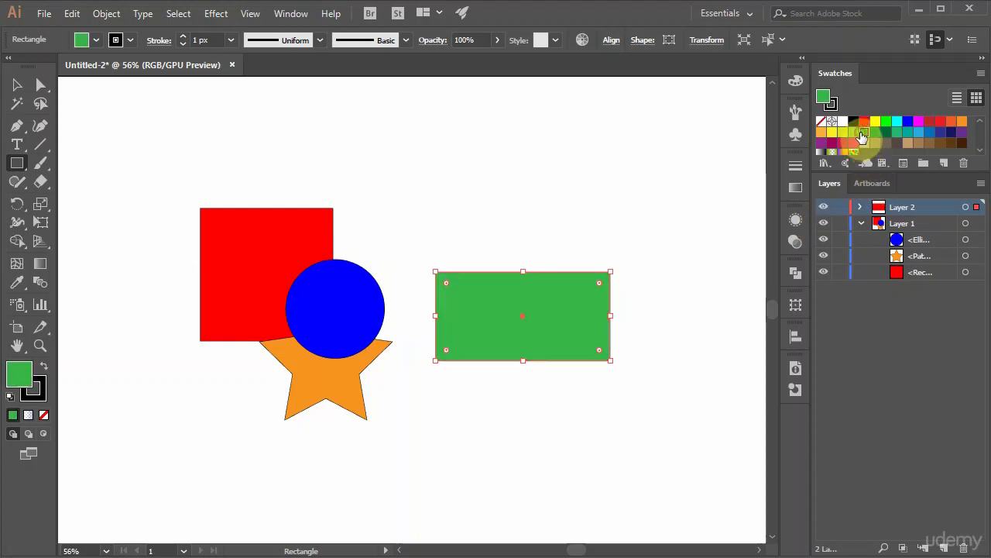
{"action": "left_click", "coordinate": [481, 240], "text": "ctrl"}
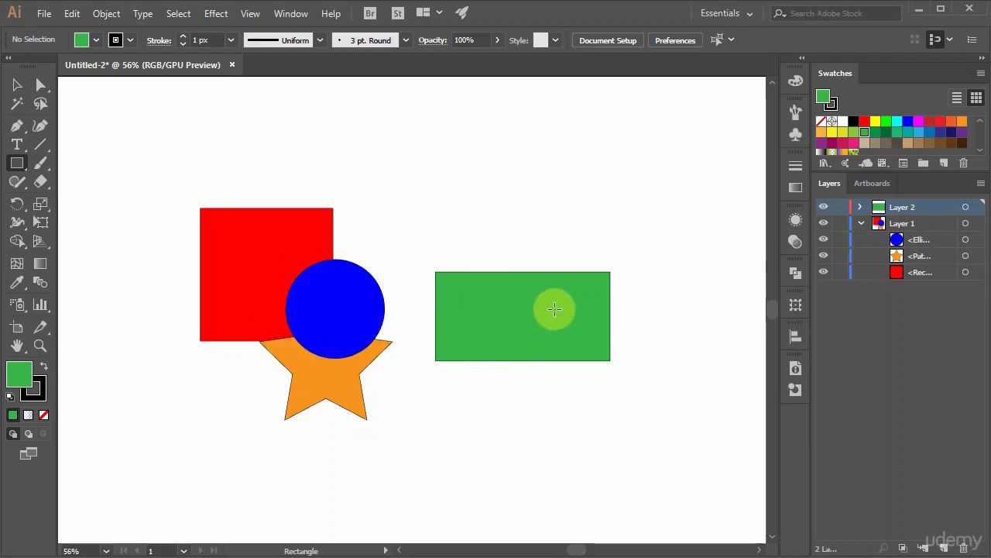
Move the green rectangle over the blue circle and apply Send to Back to it.
{"action": "key", "text": "v"}
{"action": "left_click_drag", "start_coordinate": [531, 331], "coordinate": [347, 327]}
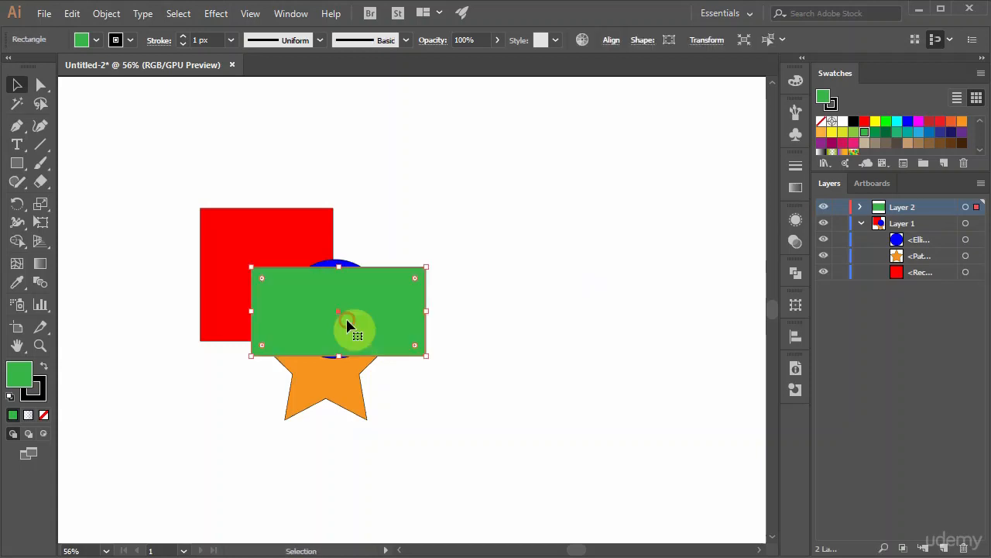
{"action": "right_click", "coordinate": [518, 160]}
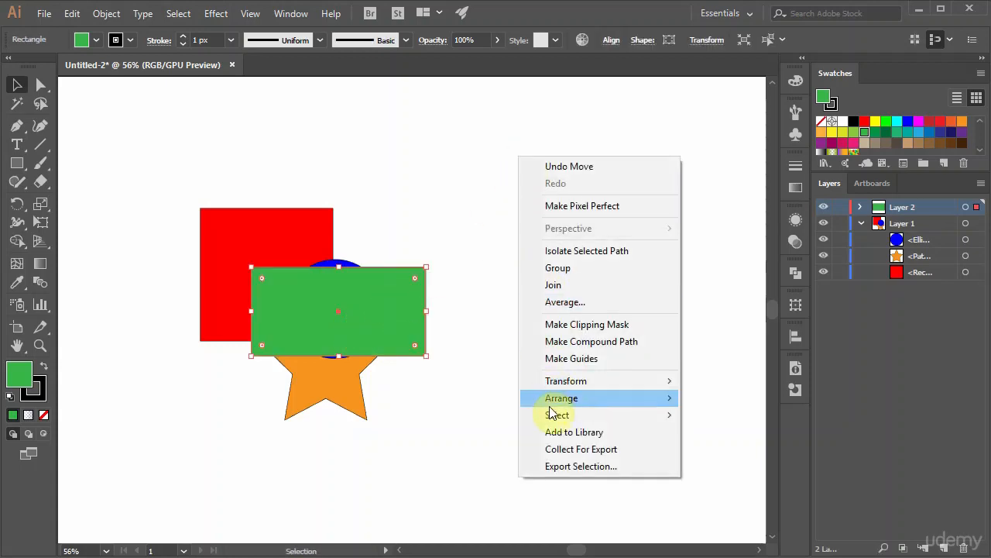
{"action": "mouse_move", "coordinate": [553, 398]}
{"action": "left_click", "coordinate": [385, 450]}
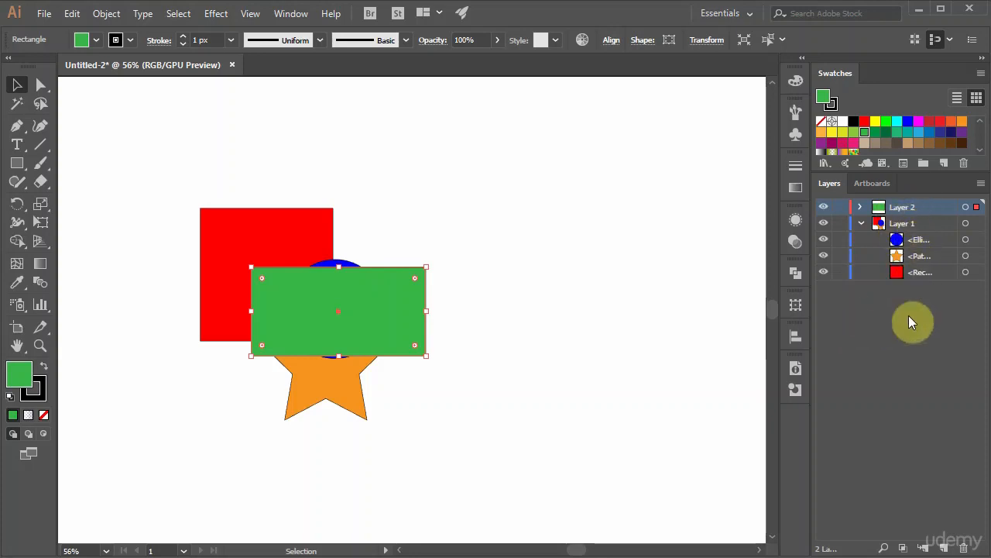
Expand Layer 2 to list its rectangle, and review the Arrange options for the green rectangle.
{"action": "left_click", "coordinate": [860, 206]}
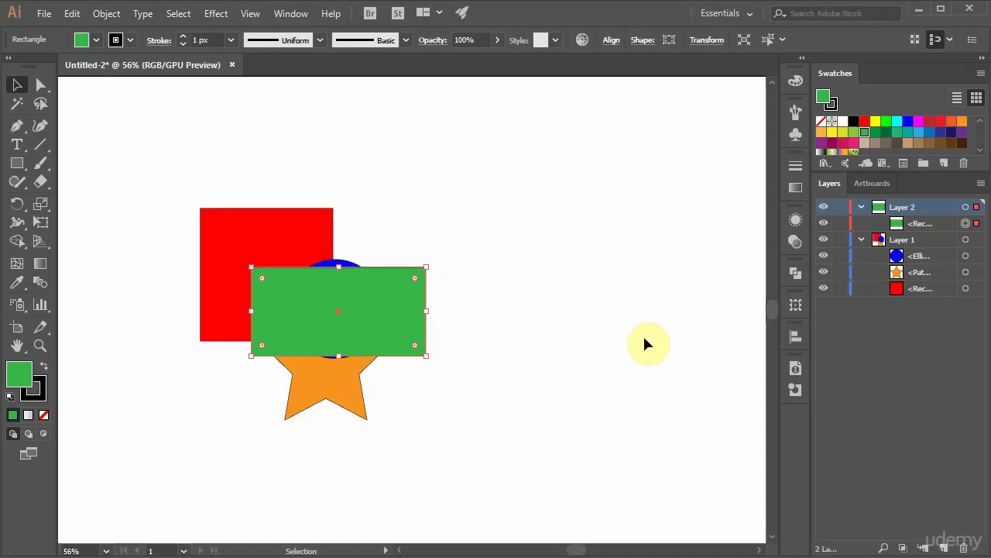
{"action": "right_click", "coordinate": [569, 142]}
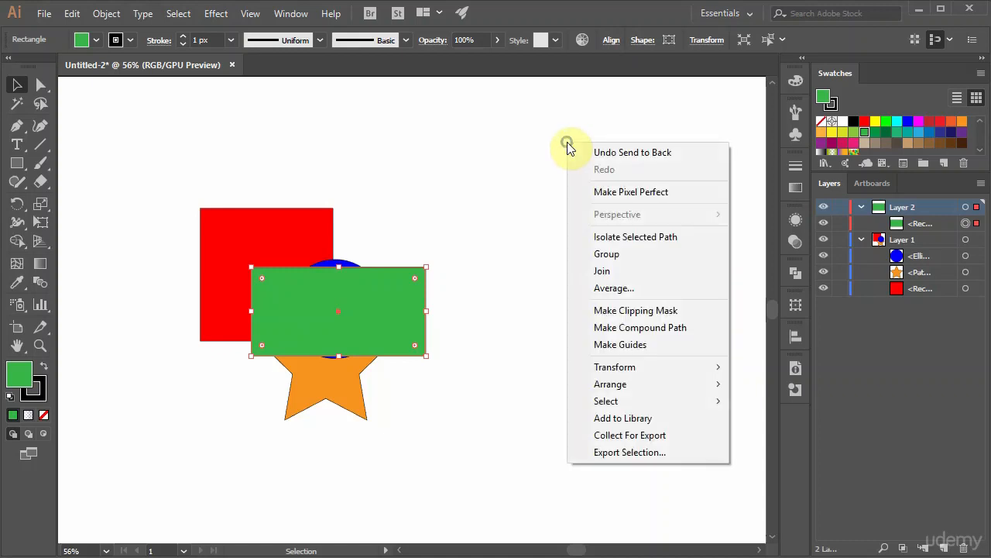
{"action": "mouse_move", "coordinate": [574, 388]}
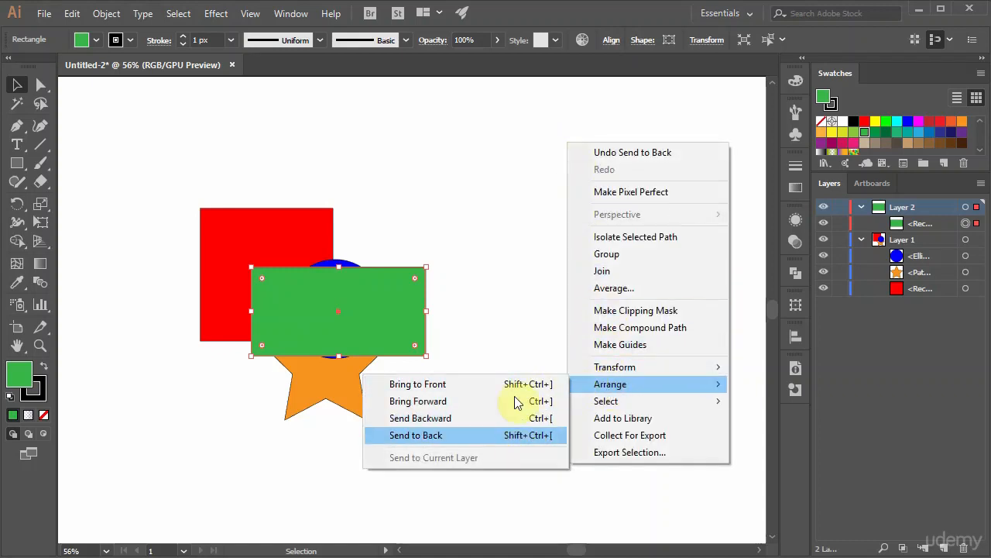
{"action": "left_click", "coordinate": [502, 288]}
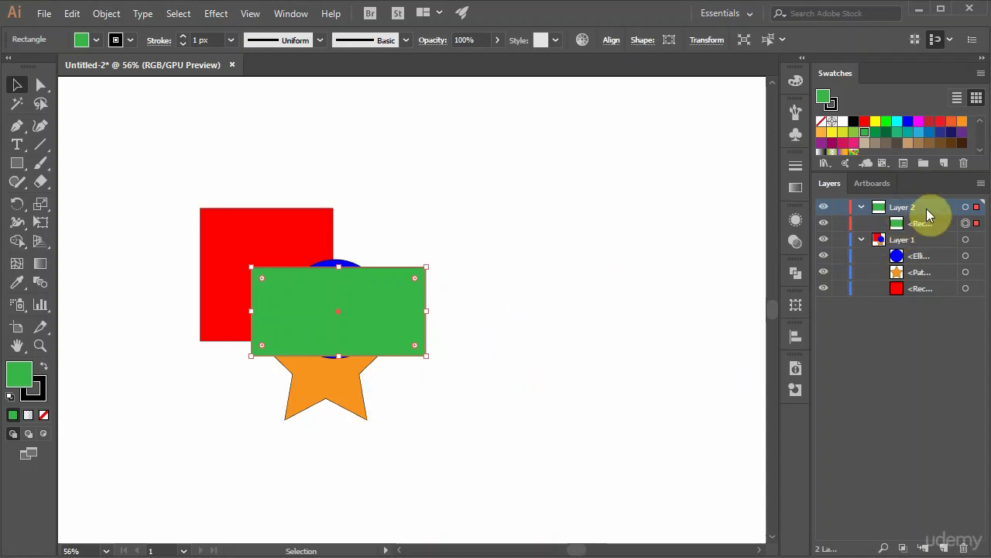
Move Layer 2 below Layer 1 so the green rectangle sits behind the other shapes.
{"action": "left_click_drag", "start_coordinate": [922, 221], "coordinate": [885, 304]}
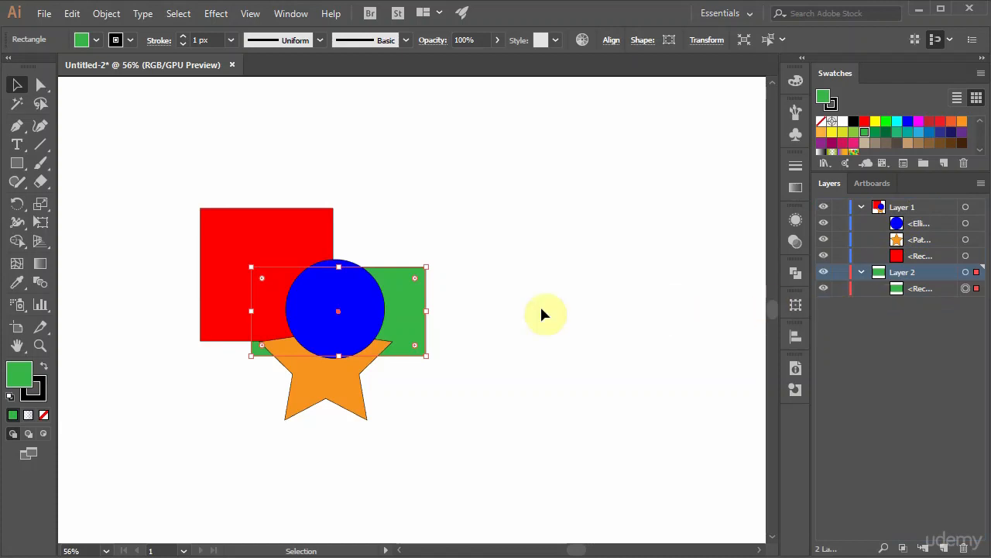
{"action": "left_click", "coordinate": [470, 312]}
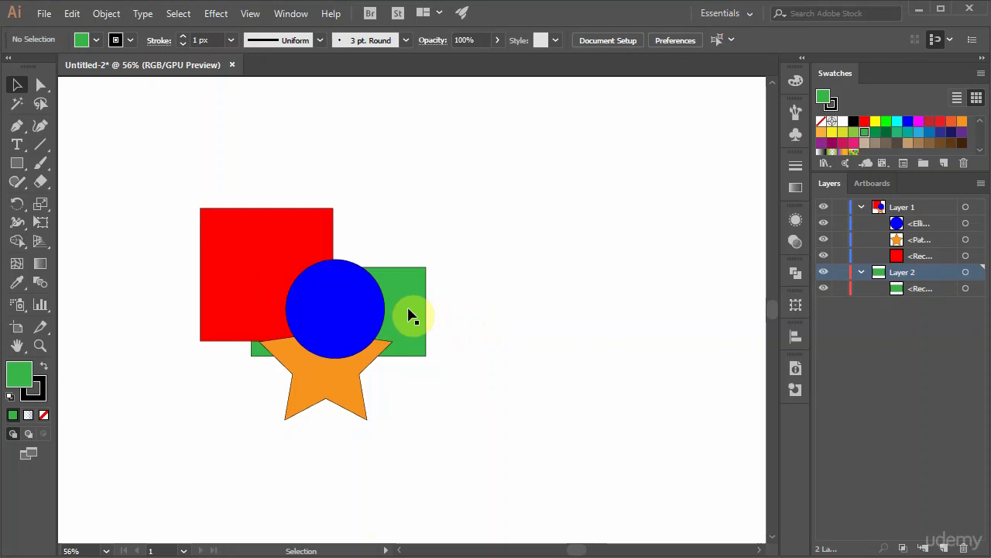
{"action": "left_click", "coordinate": [410, 316]}
{"action": "left_click", "coordinate": [449, 316]}
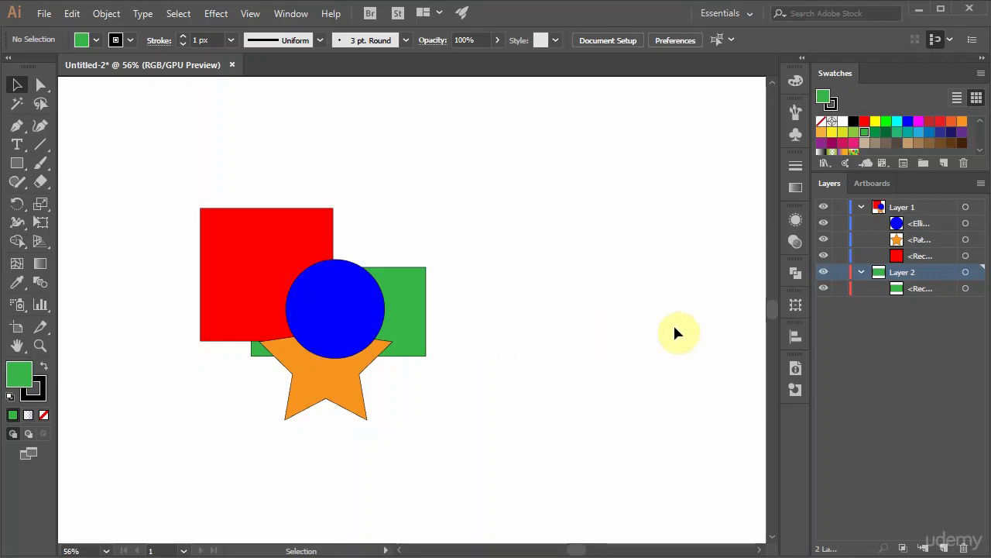
Rename Layer 2 as "example".
{"action": "double_click", "coordinate": [899, 273]}
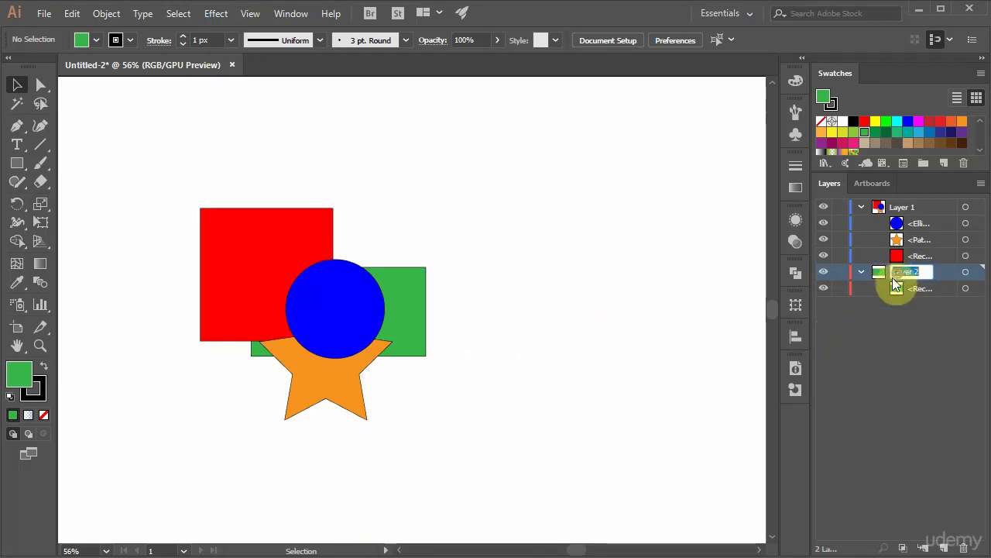
{"action": "type", "text": "example"}
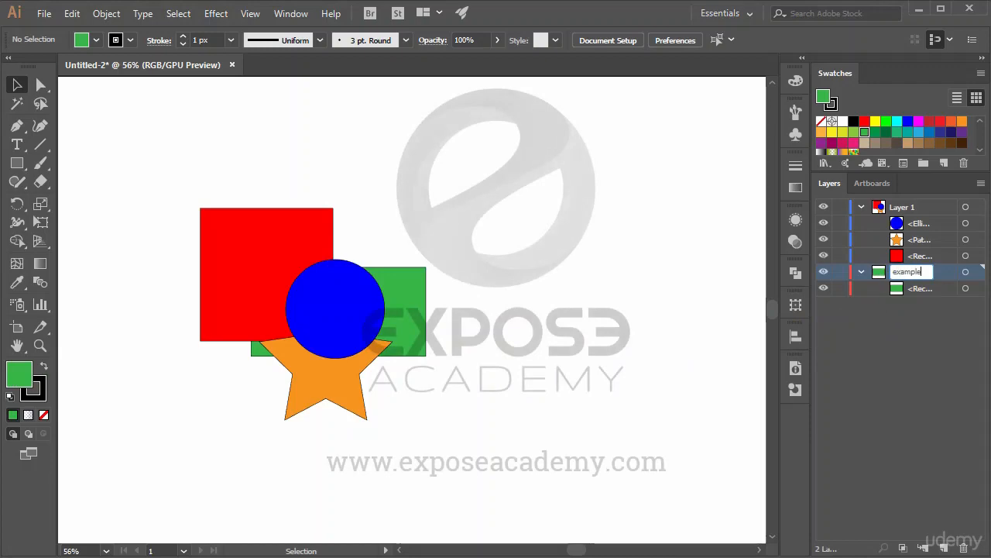
{"action": "left_click", "coordinate": [893, 279]}
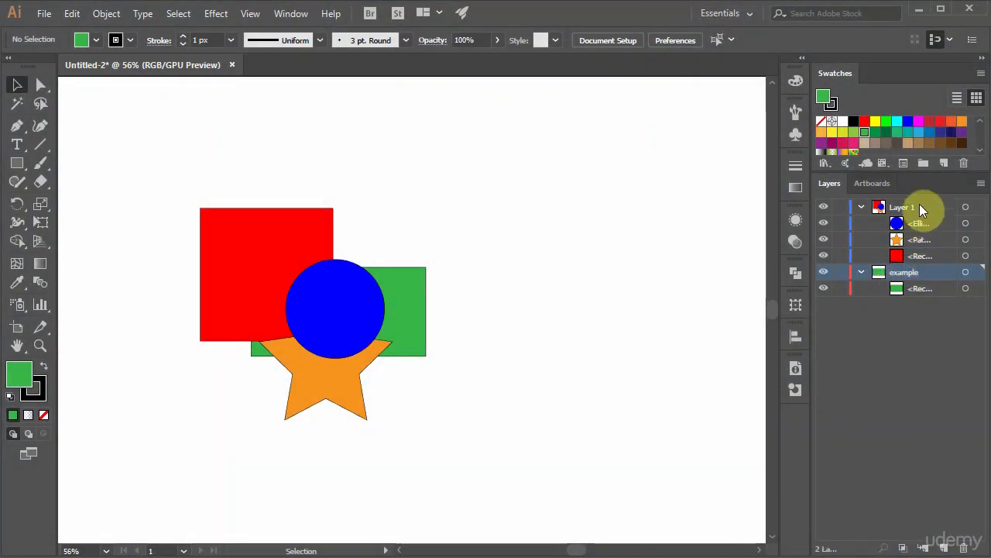
Select the circle, star, red square and green rectangle one at a time from the layer list.
{"action": "left_click", "coordinate": [978, 223]}
{"action": "left_click", "coordinate": [978, 240]}
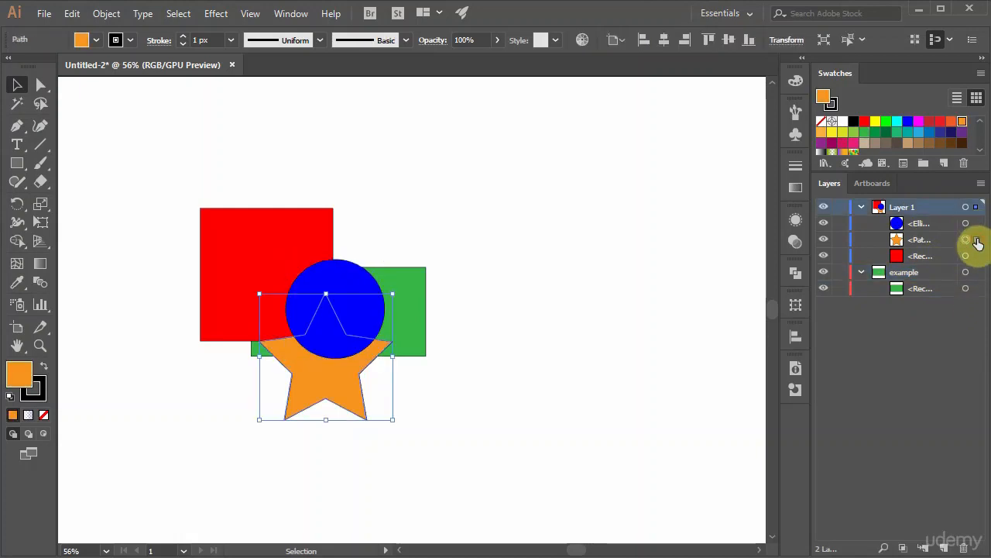
{"action": "left_click", "coordinate": [977, 256]}
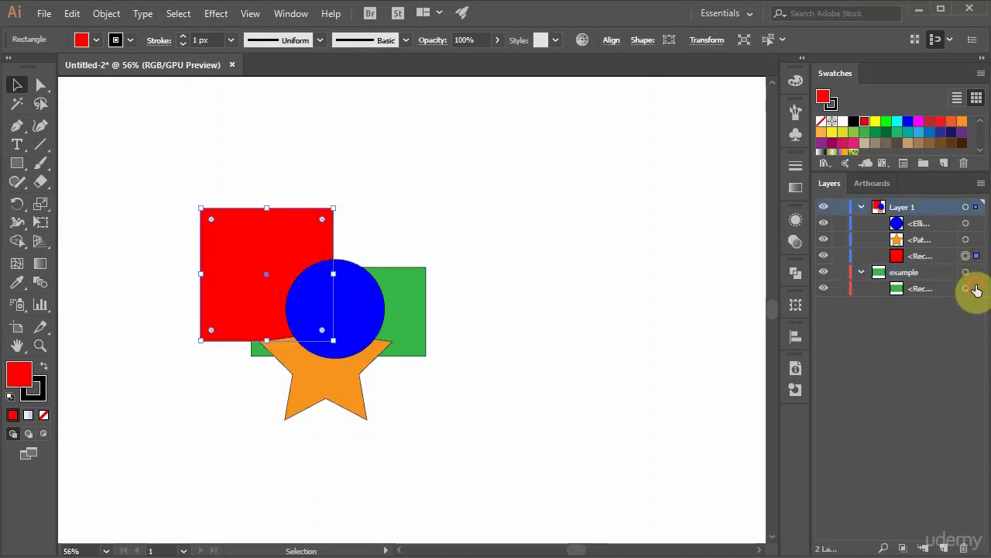
{"action": "left_click", "coordinate": [977, 289]}
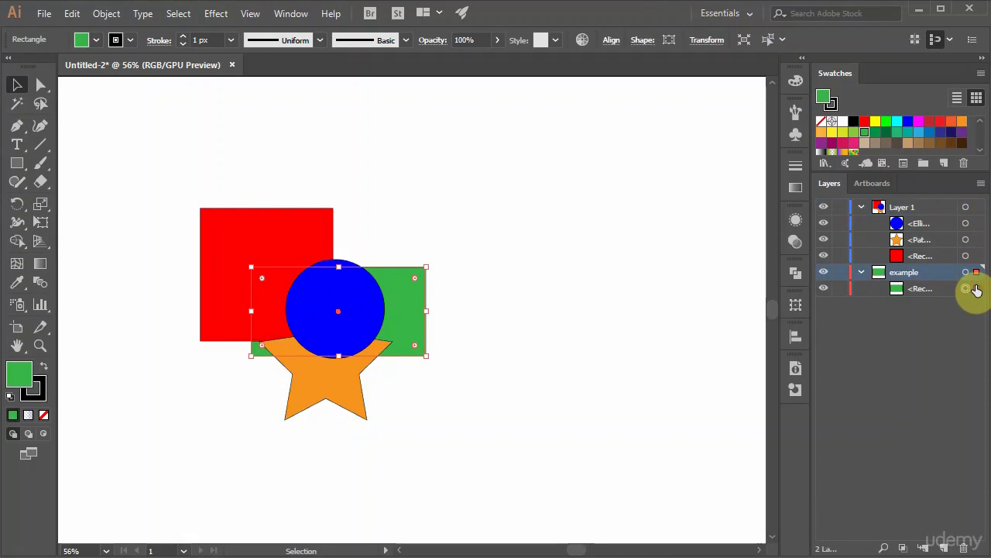
{"action": "left_click", "coordinate": [975, 224]}
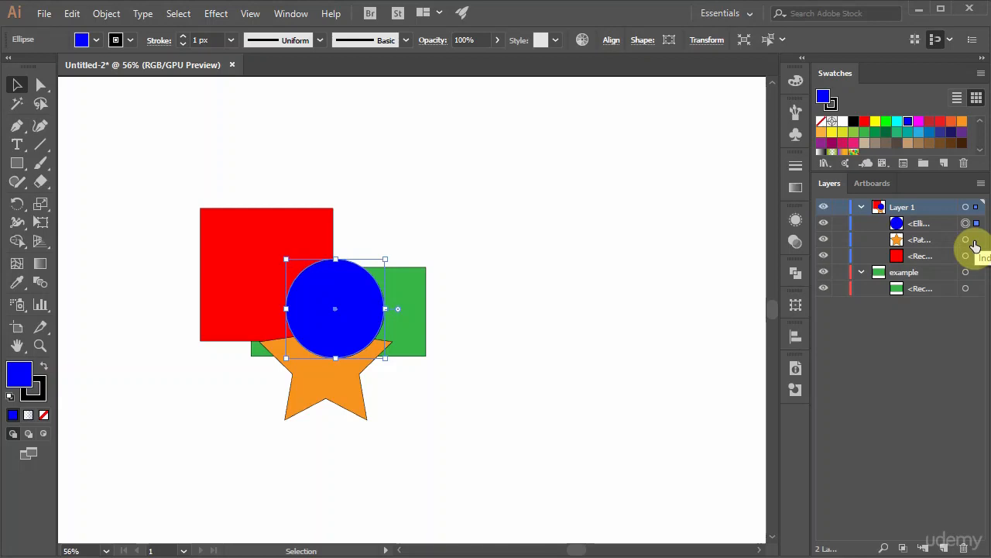
{"action": "left_click", "coordinate": [975, 241]}
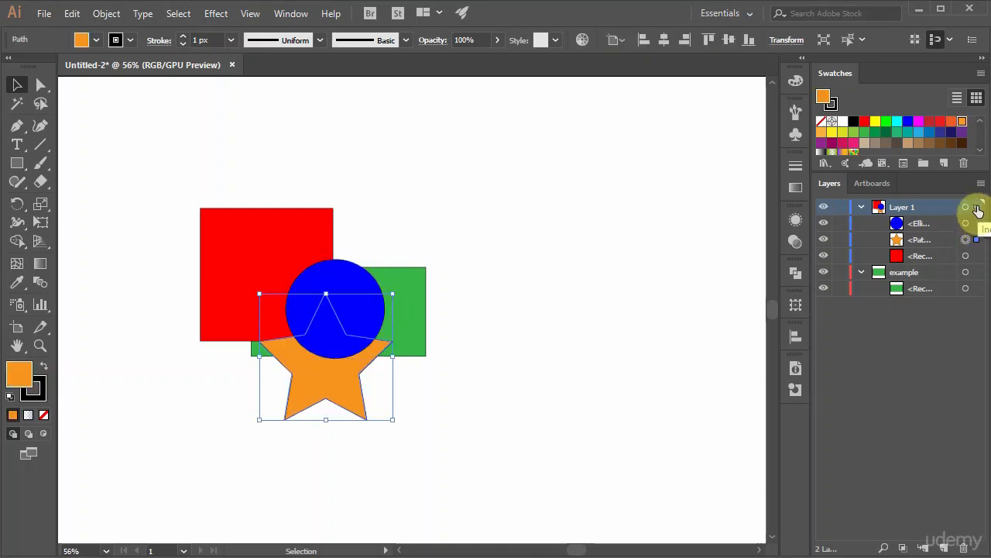
Fill all the objects on Layer 1 with blue at once, and undo the fill.
{"action": "left_click", "coordinate": [977, 208]}
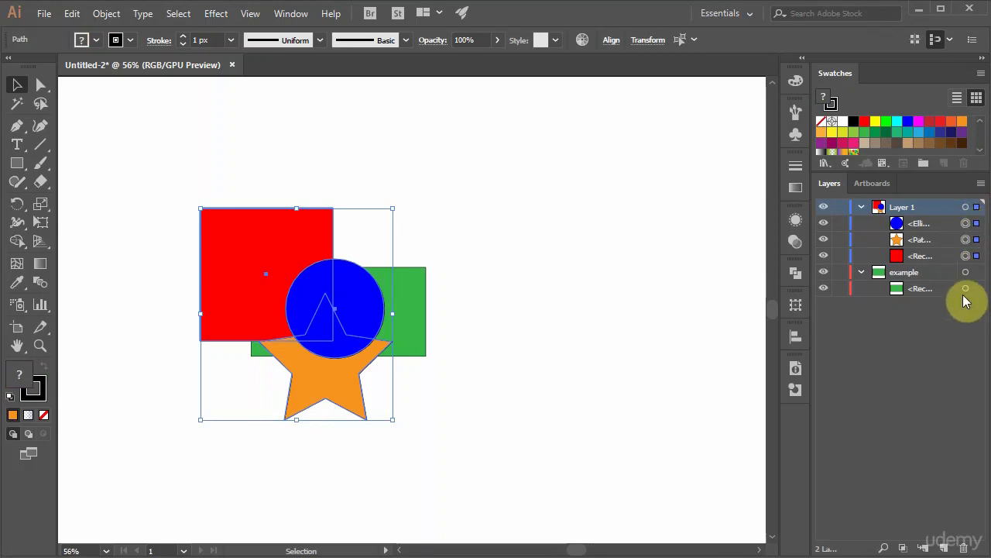
{"action": "left_click_drag", "start_coordinate": [967, 243], "coordinate": [966, 256]}
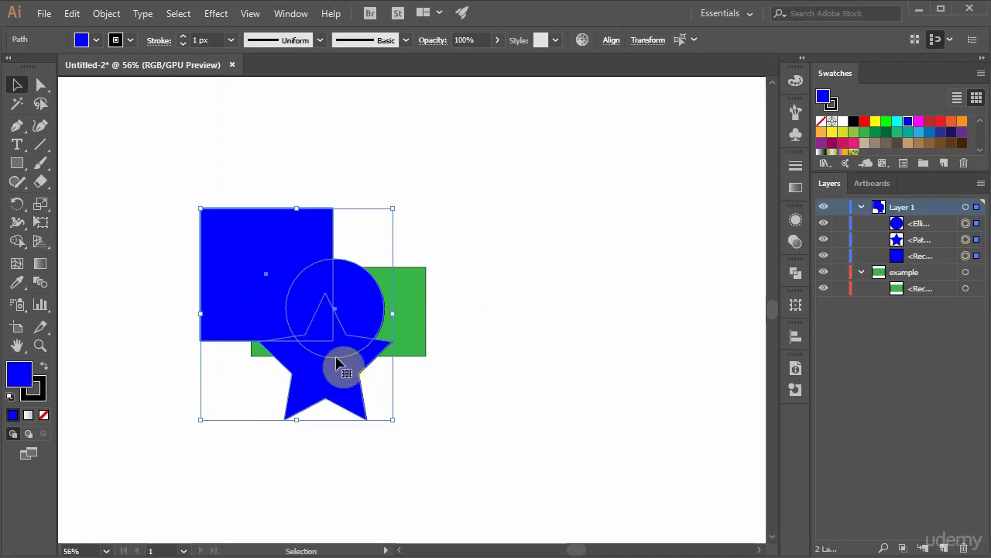
{"action": "key", "text": "a"}
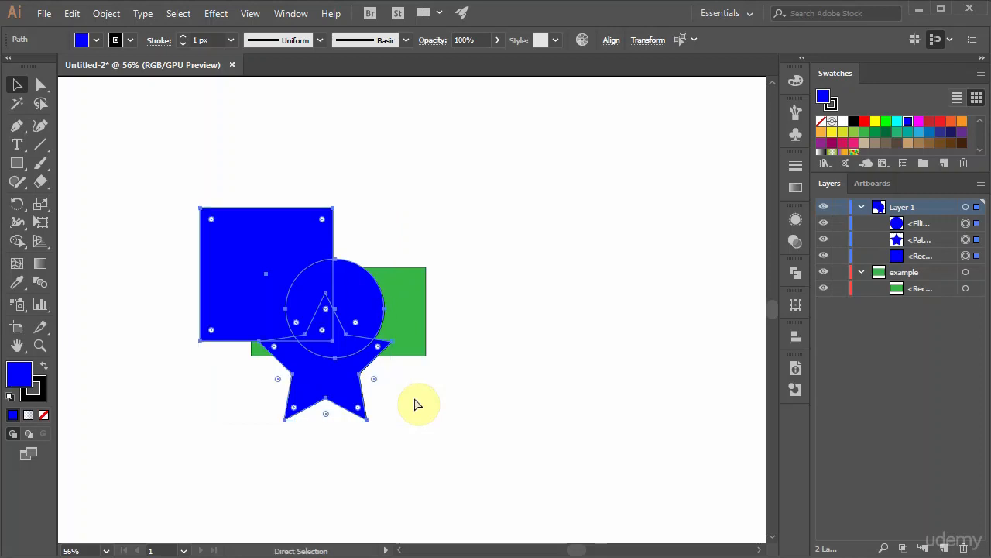
{"action": "key", "text": "ctrl+z"}
{"action": "key", "text": "v"}
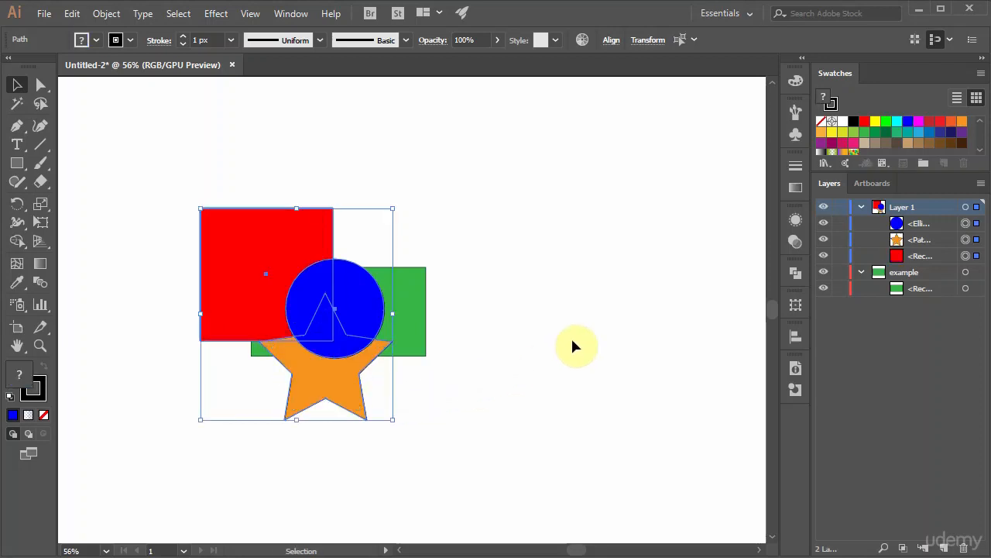
{"action": "left_click", "coordinate": [573, 341]}
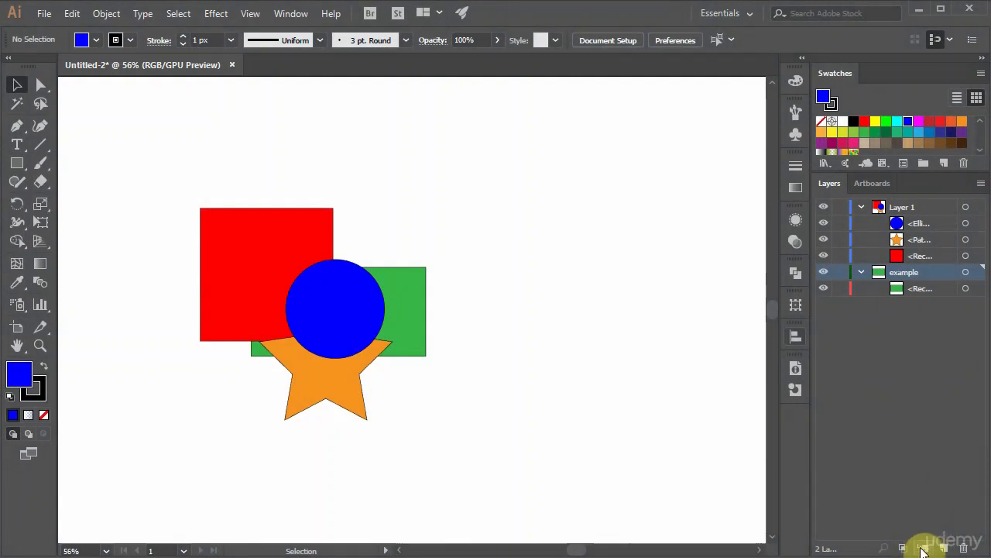
Create a sublayer inside the example layer and draw a tan rectangle and a smaller yellow one on it.
{"action": "left_click", "coordinate": [922, 547]}
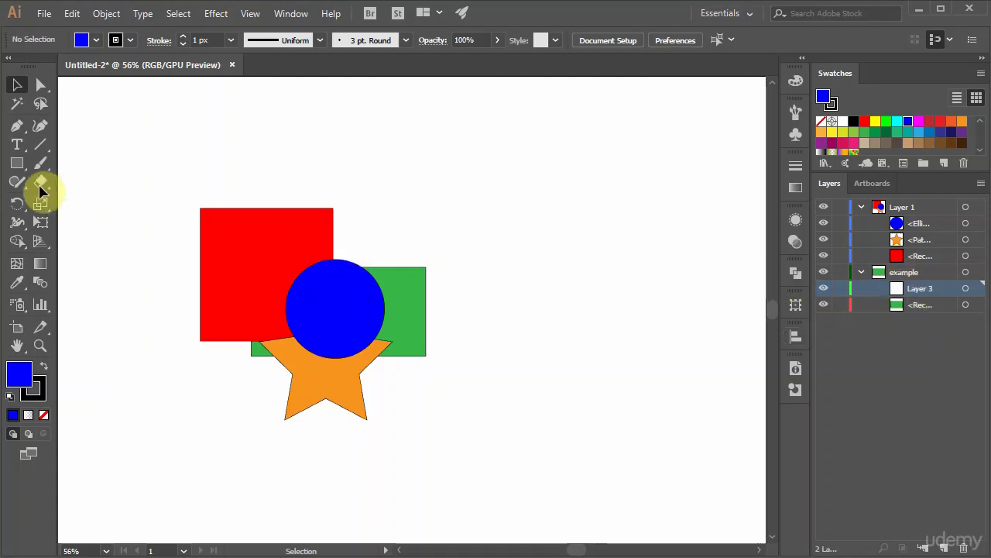
{"action": "left_click", "coordinate": [16, 164]}
{"action": "mouse_move", "coordinate": [493, 223]}
{"action": "left_mouse_down"}
{"action": "mouse_move", "coordinate": [625, 326]}
{"action": "mouse_move", "coordinate": [563, 425]}
{"action": "left_mouse_up"}
{"action": "left_click", "coordinate": [907, 143]}
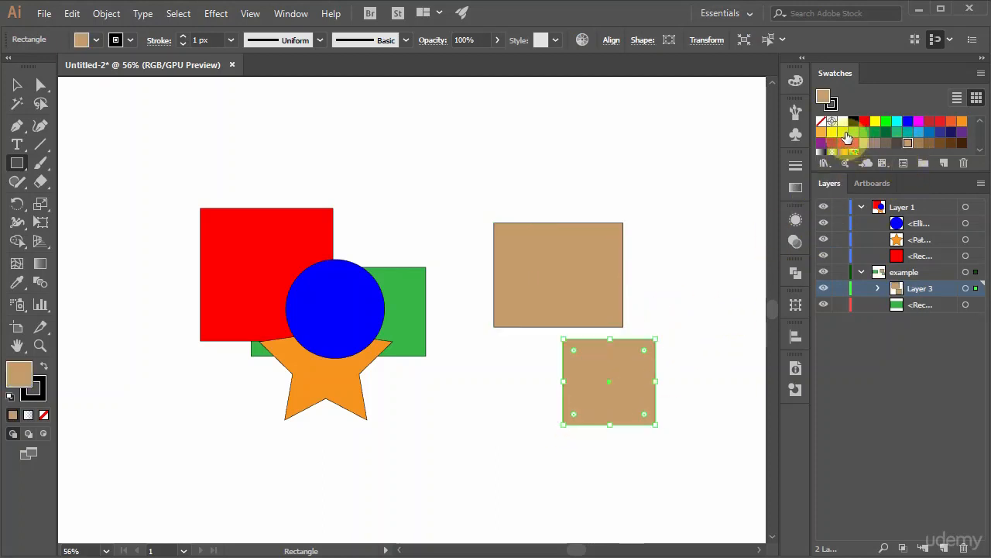
{"action": "left_click", "coordinate": [832, 132]}
Move the yellow rectangle so it overlaps the lower-right corner of the tan rectangle.
{"action": "left_click", "coordinate": [17, 85]}
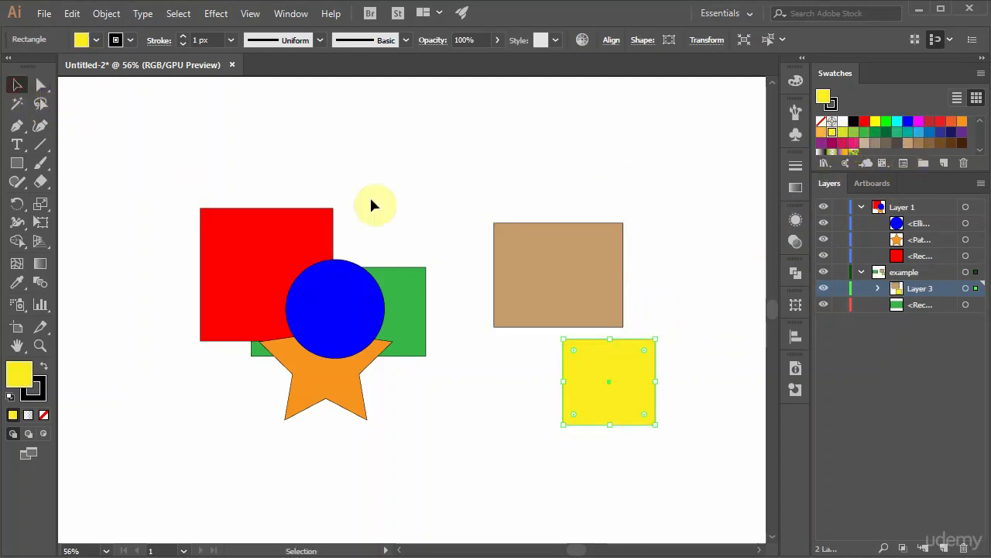
{"action": "left_click_drag", "start_coordinate": [633, 397], "coordinate": [612, 395]}
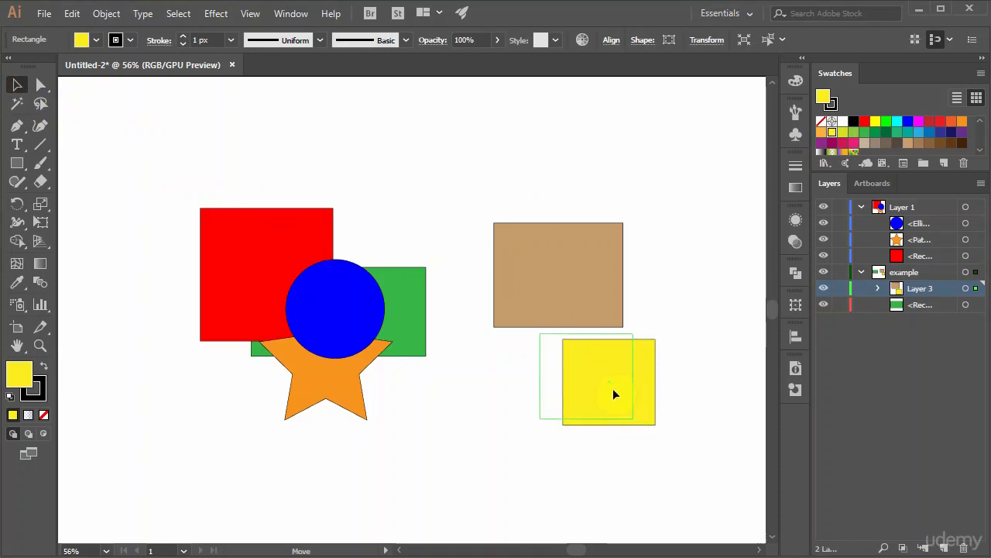
{"action": "left_click", "coordinate": [677, 370]}
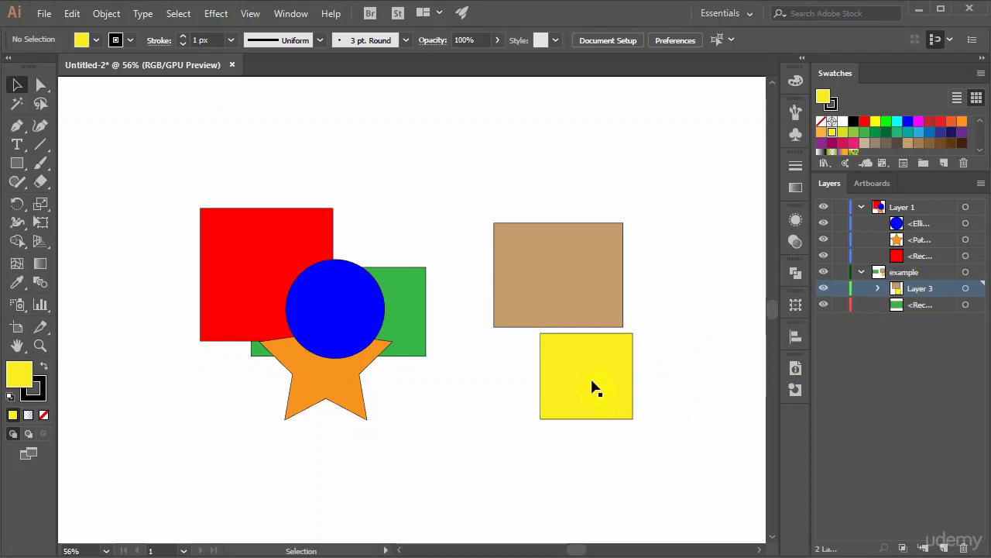
{"action": "left_click_drag", "start_coordinate": [590, 375], "coordinate": [603, 323]}
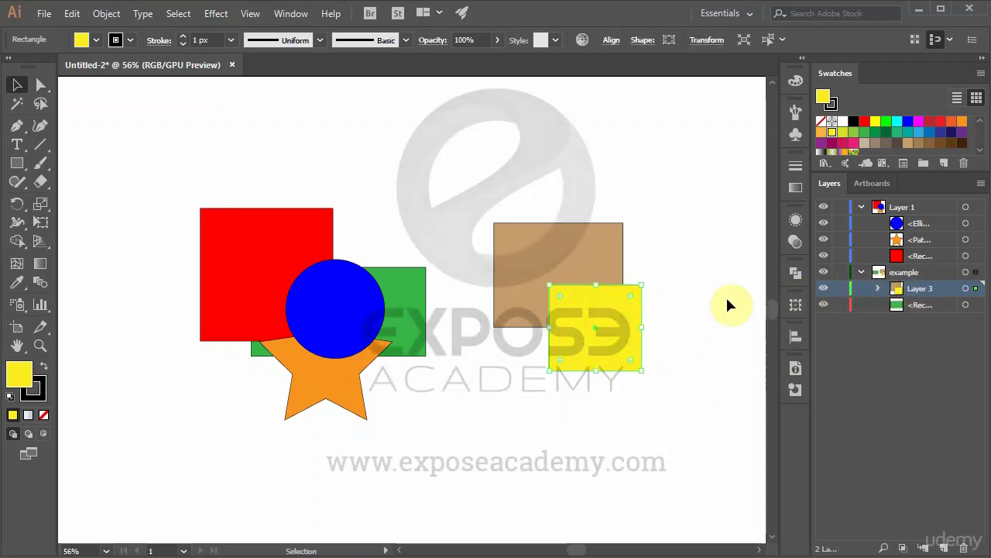
Send the yellow rectangle to the back so it sits behind the tan rectangle.
{"action": "right_click", "coordinate": [611, 160]}
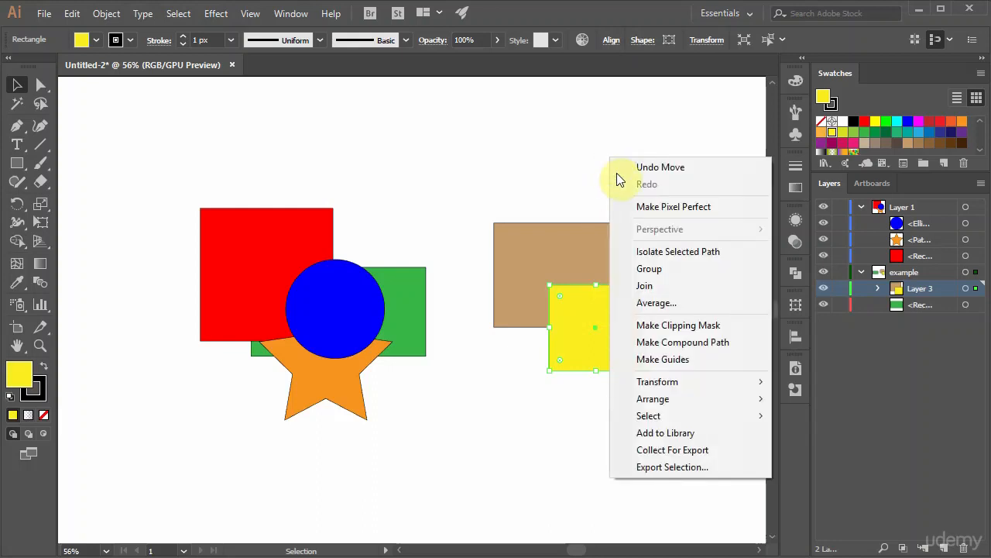
{"action": "mouse_move", "coordinate": [656, 398]}
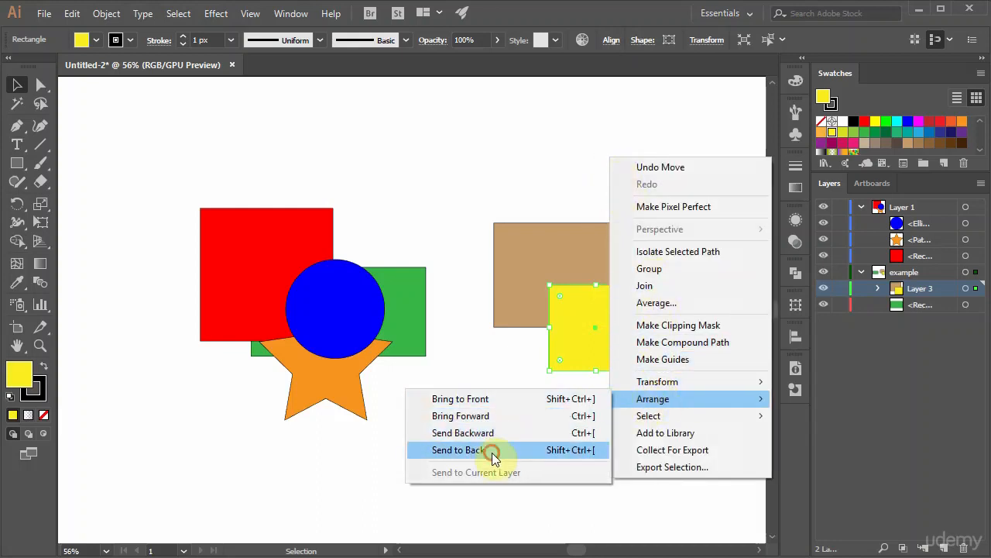
{"action": "left_click", "coordinate": [492, 450]}
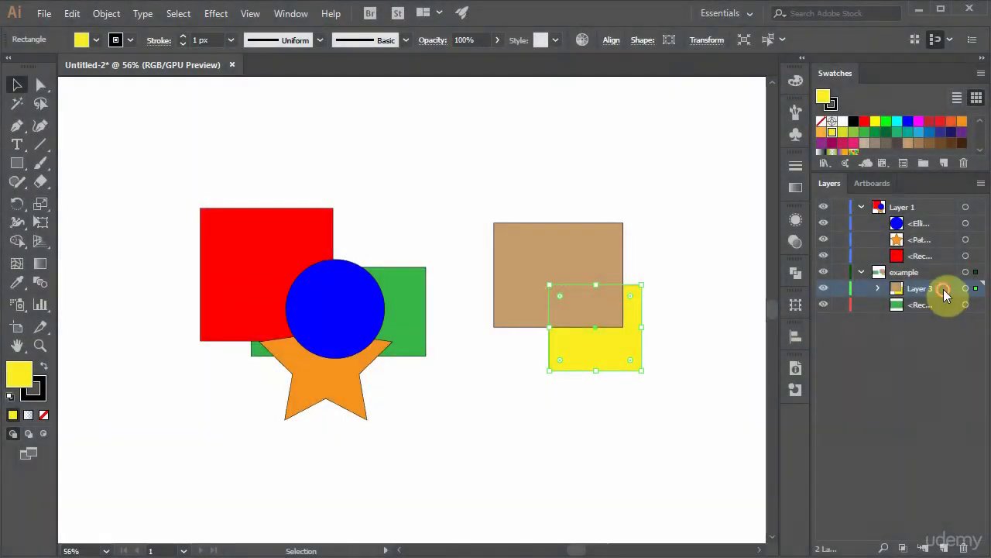
Rename the sublayer inside the example layer as myLayer and set its color to Dark Green.
{"action": "double_click", "coordinate": [943, 289]}
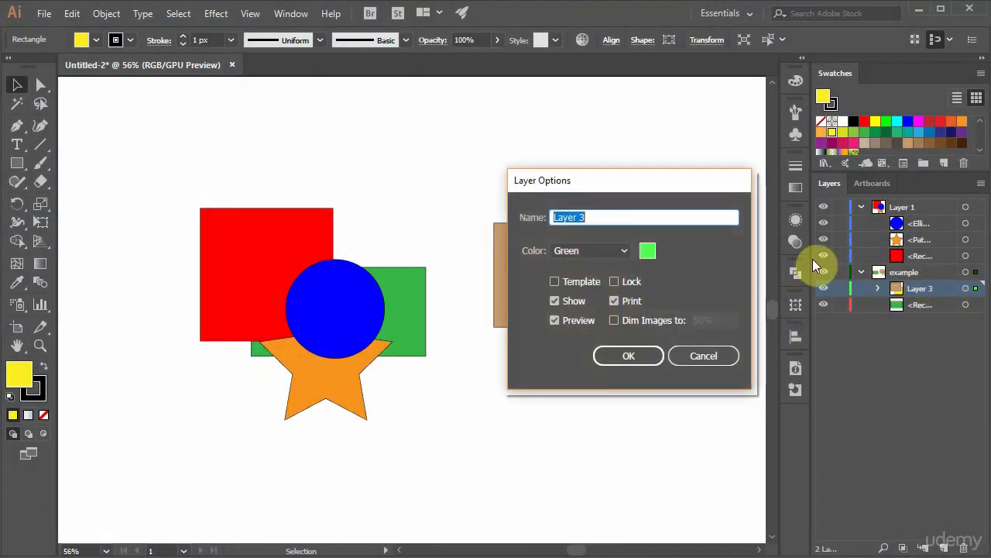
{"action": "left_click", "coordinate": [601, 216]}
{"action": "left_click", "coordinate": [527, 215]}
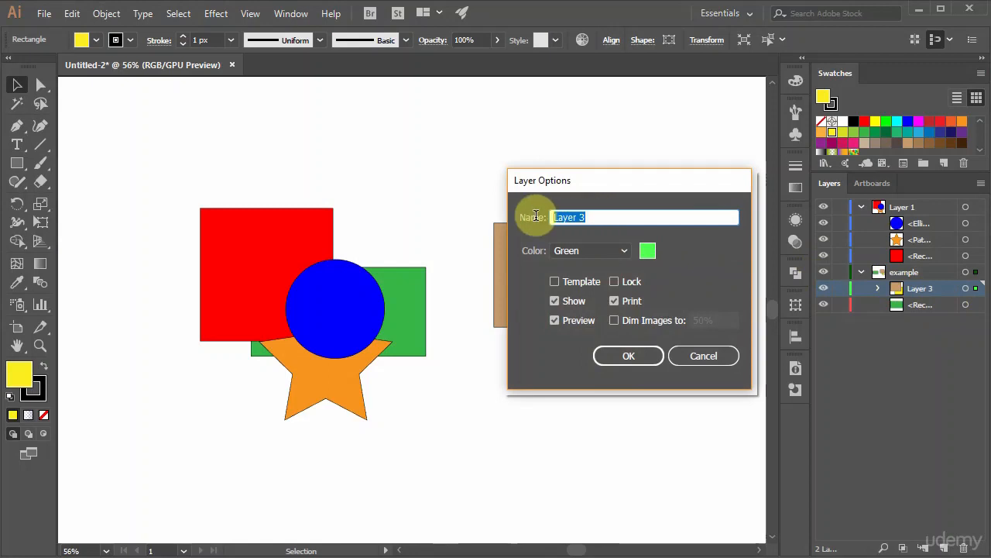
{"action": "left_click", "coordinate": [609, 215]}
{"action": "left_click", "coordinate": [525, 217]}
{"action": "type", "text": "myLayer"}
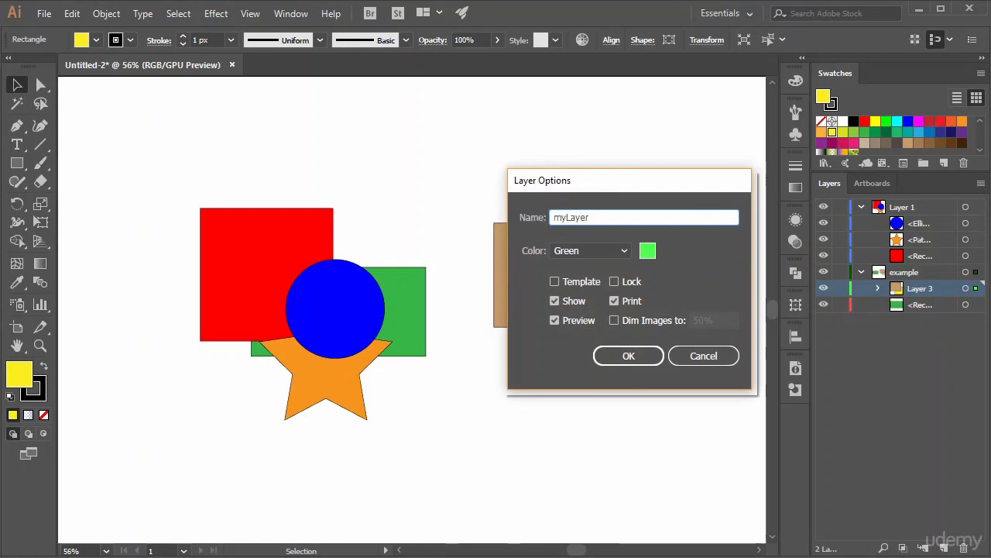
{"action": "left_click", "coordinate": [589, 254]}
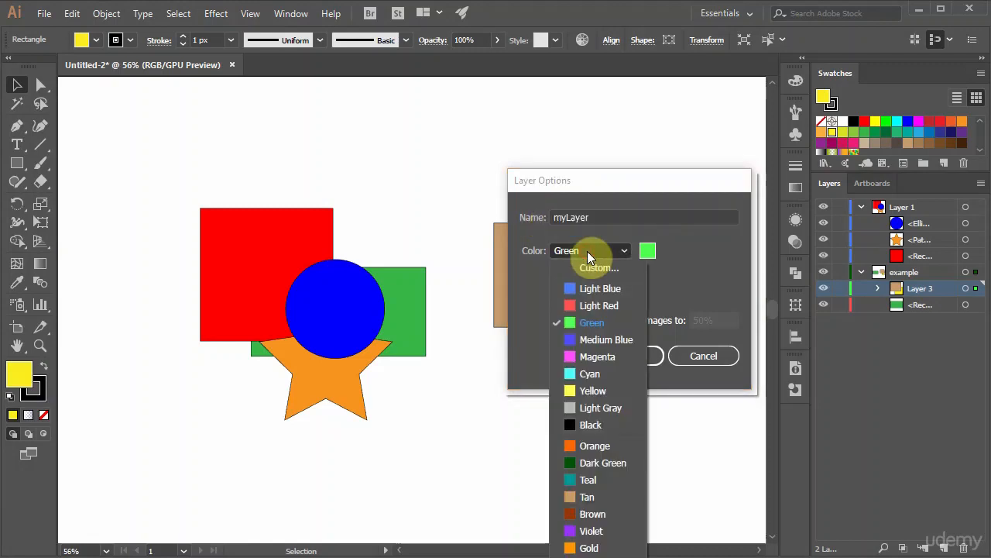
{"action": "left_click", "coordinate": [599, 462]}
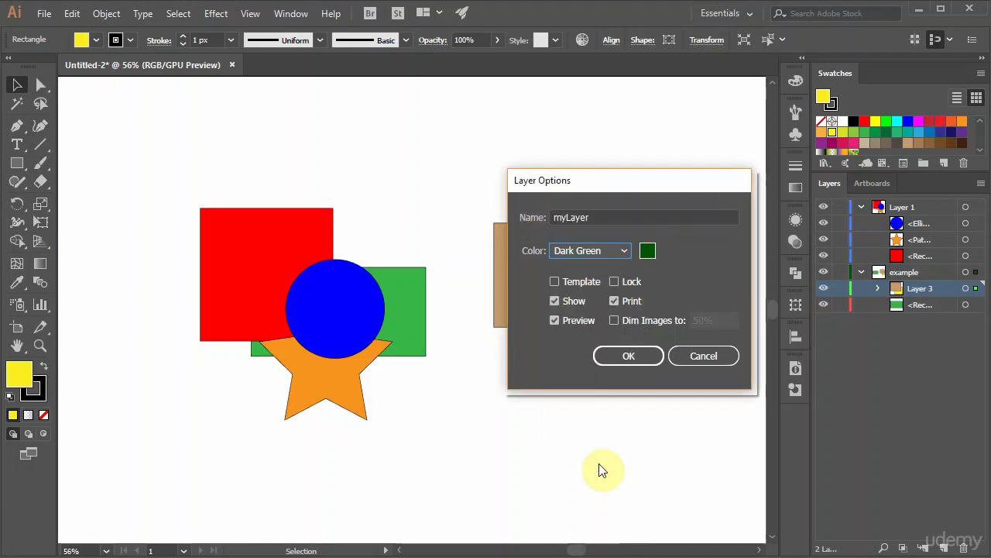
{"action": "left_click", "coordinate": [624, 355]}
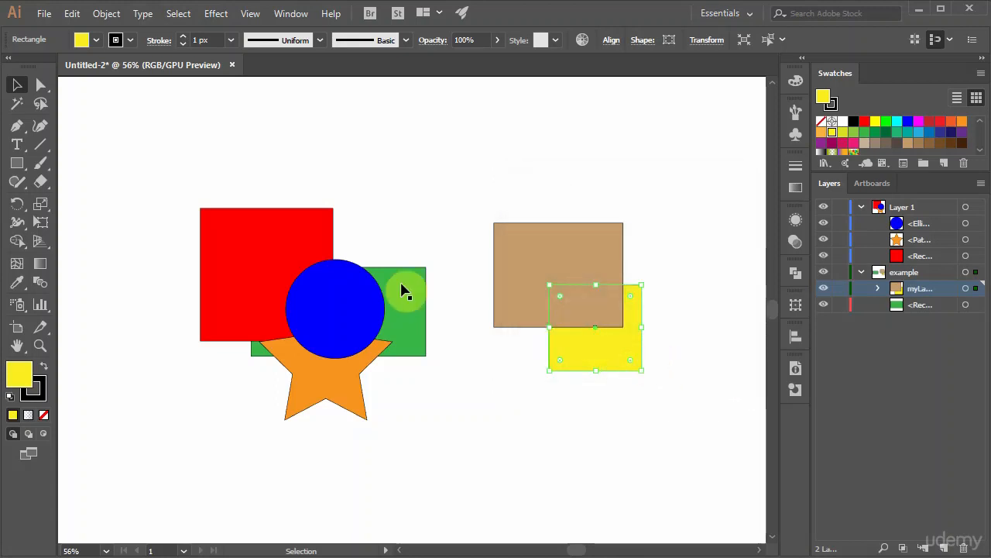
Reshape the yellow rectangle with Direct Selection by pulling its two lower corner points outward and down.
{"action": "left_click", "coordinate": [41, 84]}
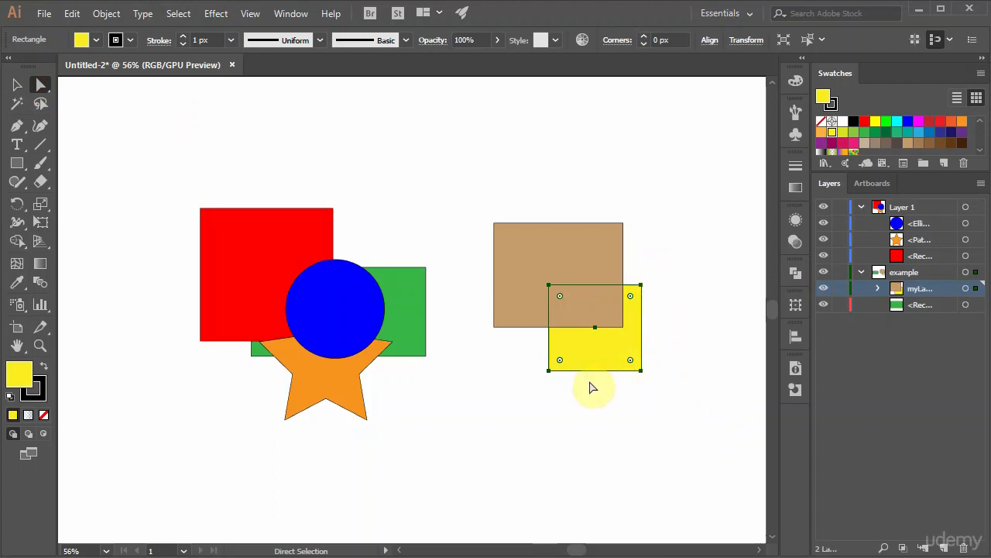
{"action": "left_click_drag", "start_coordinate": [549, 370], "coordinate": [527, 399]}
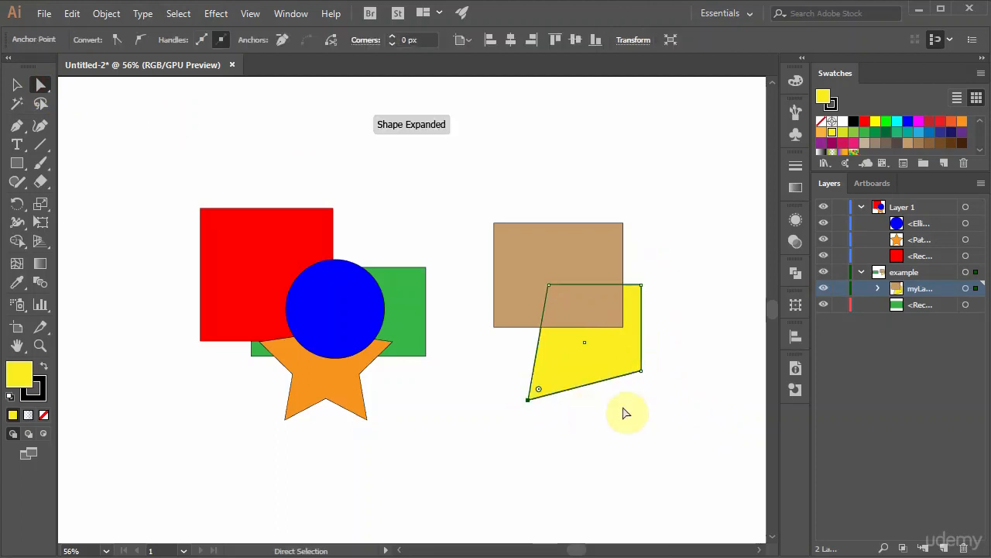
{"action": "left_click_drag", "start_coordinate": [641, 371], "coordinate": [659, 387]}
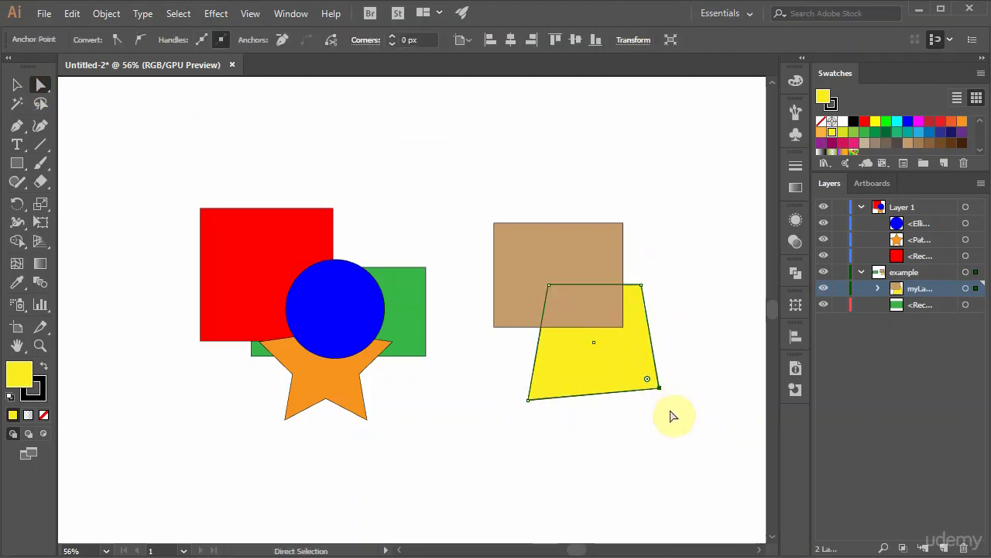
{"action": "left_click", "coordinate": [671, 414]}
Move the tan rectangle's upper-right corner point upward and convert it into a smooth curved point.
{"action": "left_click", "coordinate": [625, 226]}
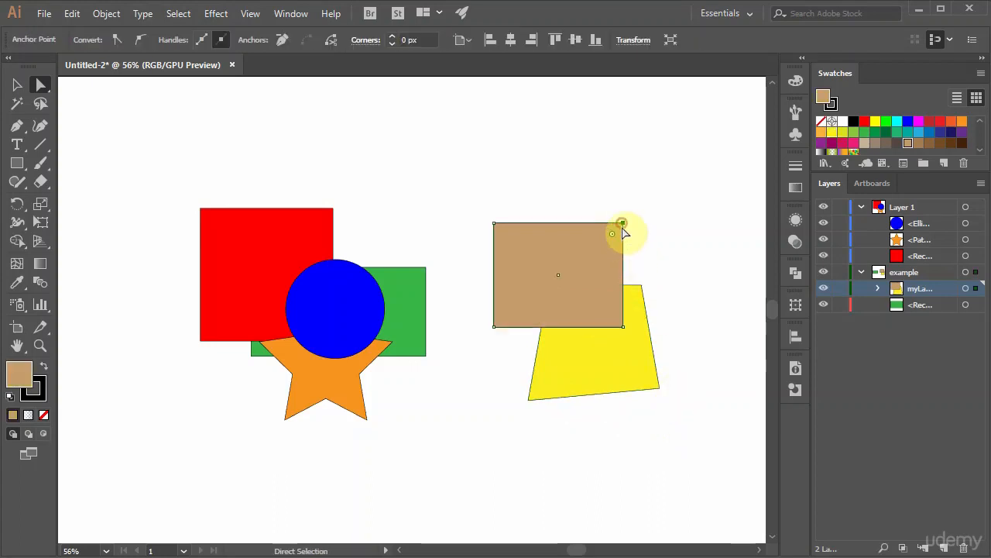
{"action": "left_click_drag", "start_coordinate": [627, 212], "coordinate": [632, 189]}
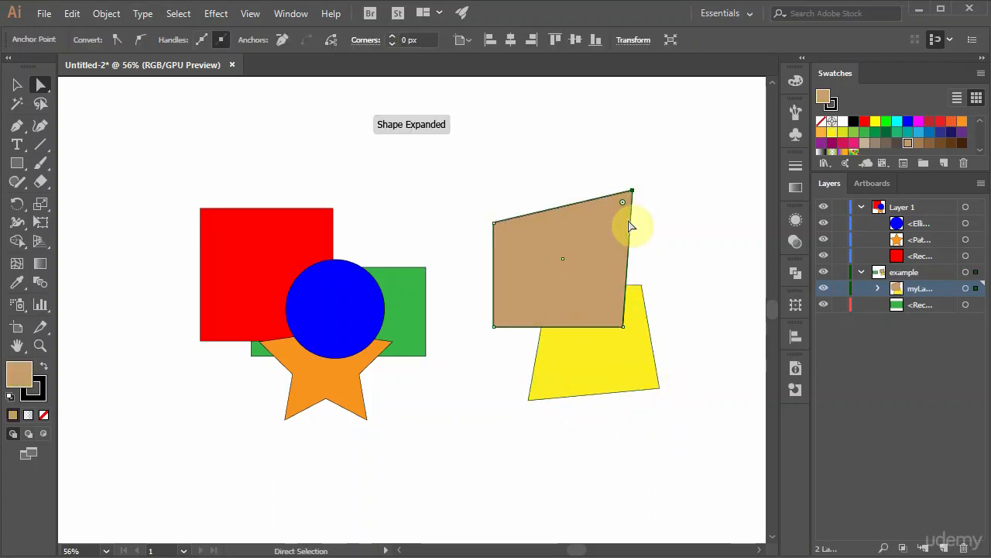
{"action": "key", "text": "p"}
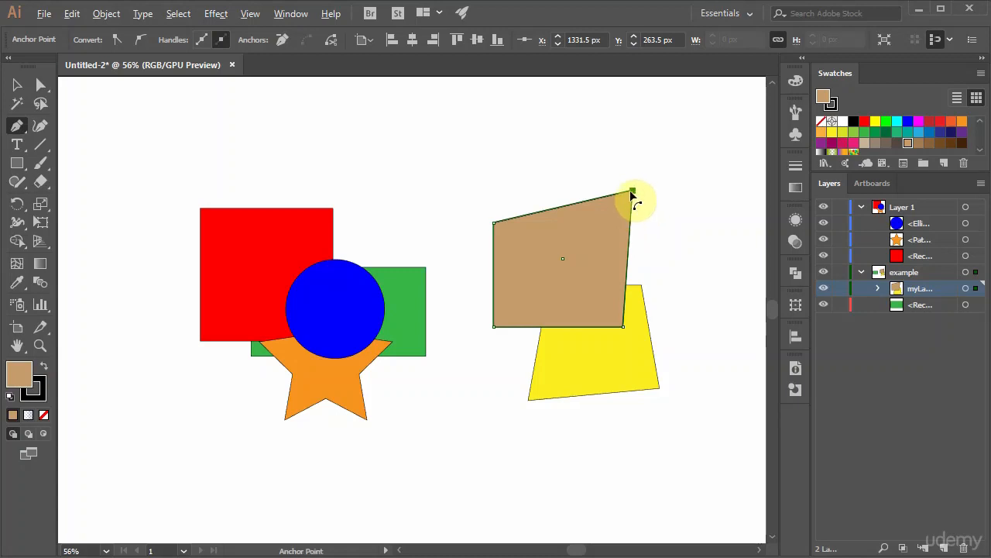
{"action": "left_click_drag", "start_coordinate": [632, 194], "coordinate": [677, 240]}
{"action": "key", "text": "ctrl+z"}
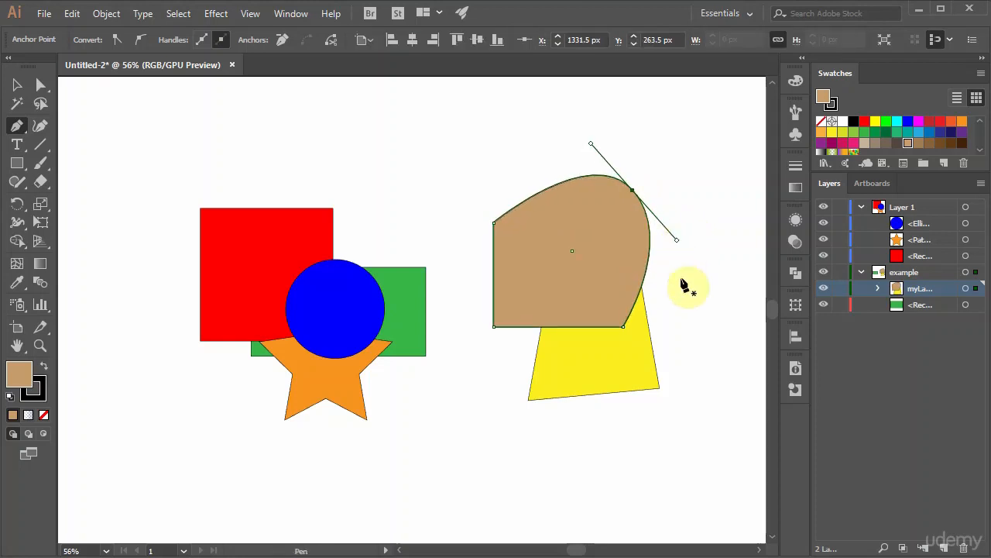
{"action": "key", "text": "ctrl"}
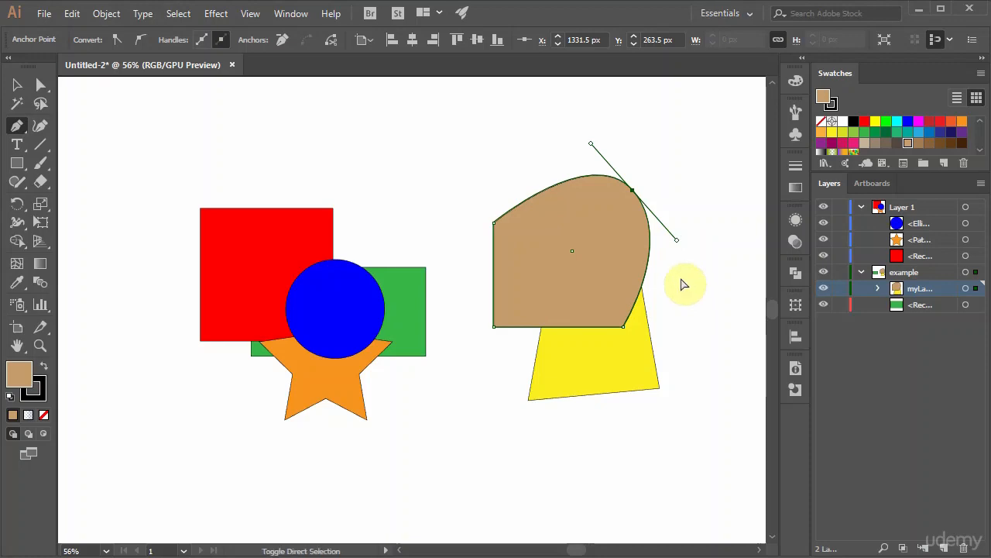